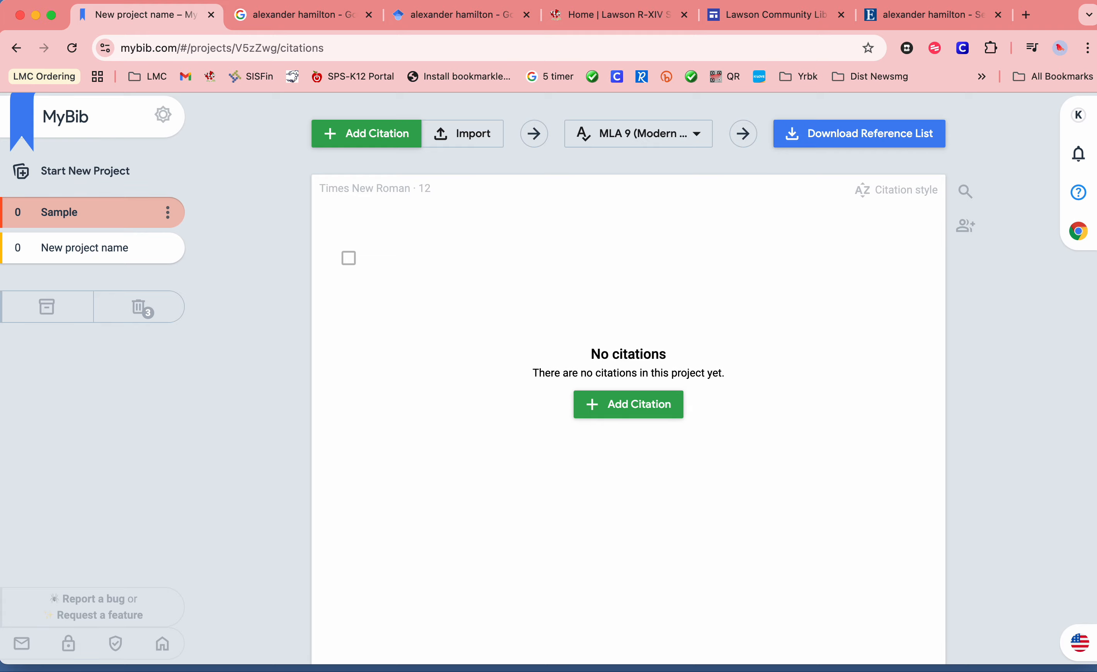
Step: Set the Sample project's citation style to MLA 9 (Modern Language Association 9th edition) and save it
click(696, 134)
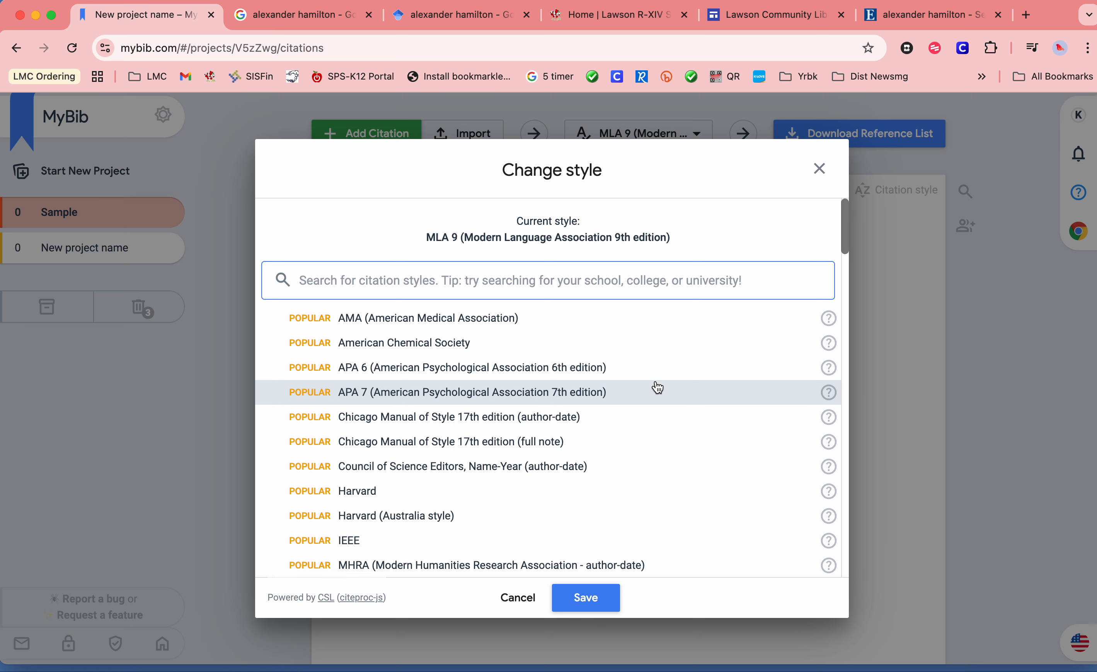
scroll(657, 387, down, 2)
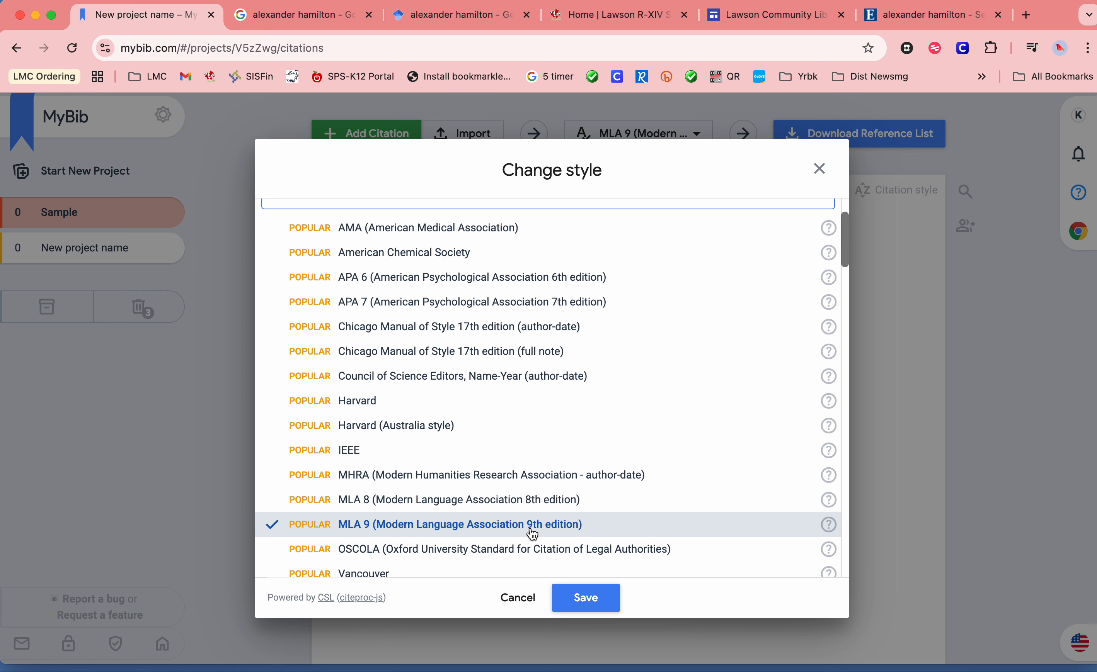
click(594, 602)
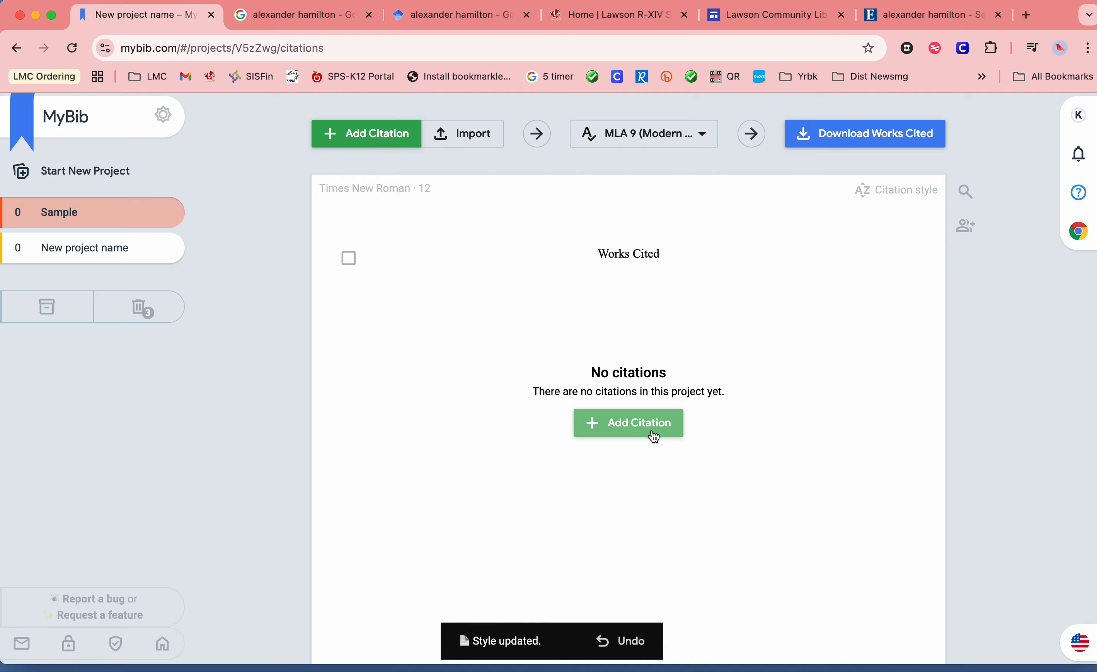
Step: Start a new citation and copy the web address of the U.S. Treasury's Alexander Hamilton page found in the Google results
click(355, 134)
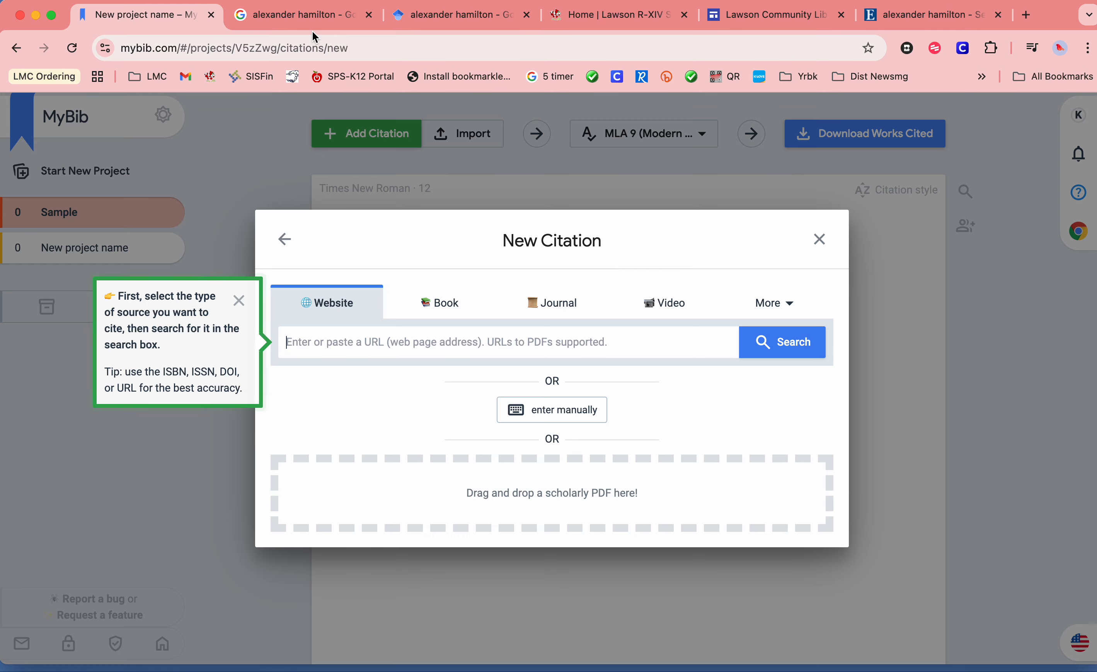
click(305, 19)
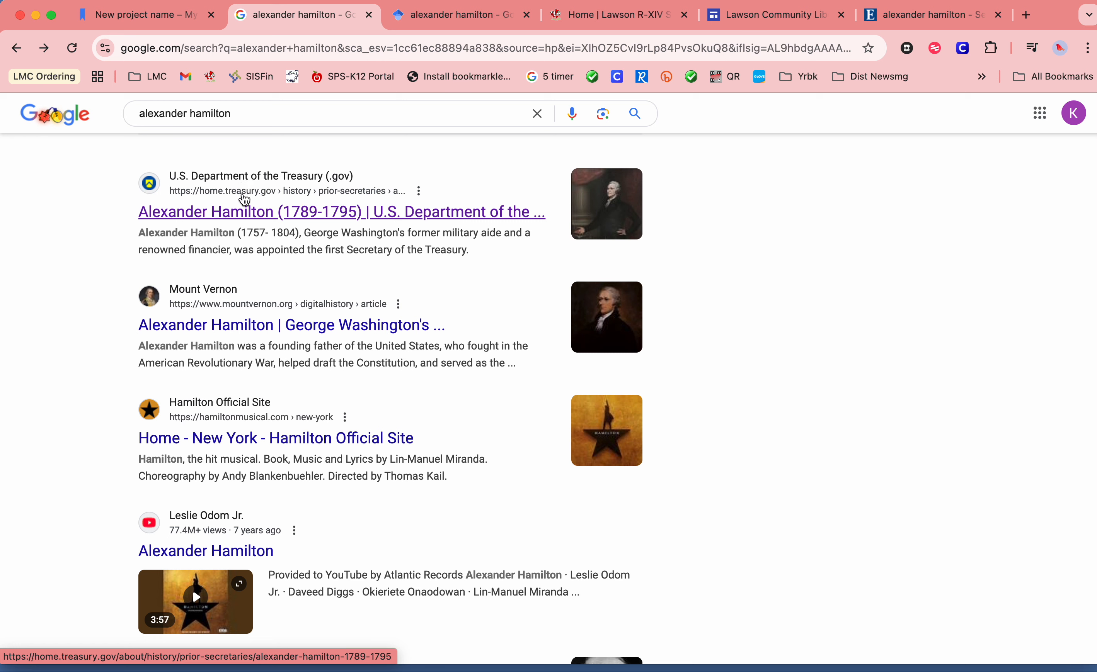
click(245, 218)
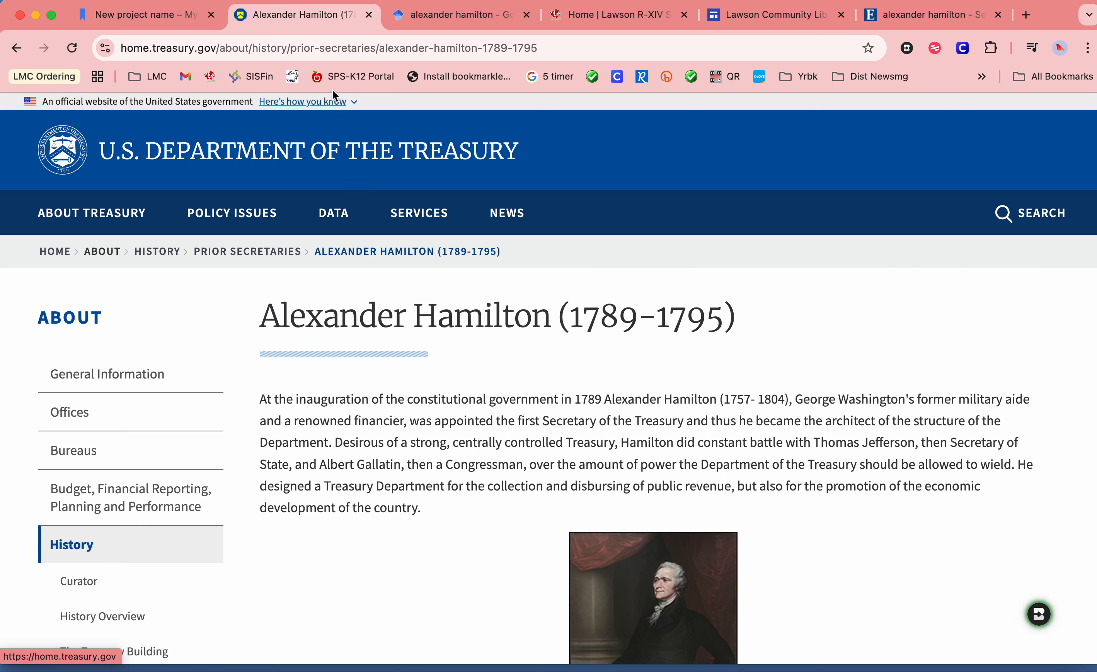
click(317, 49)
key(super+c)
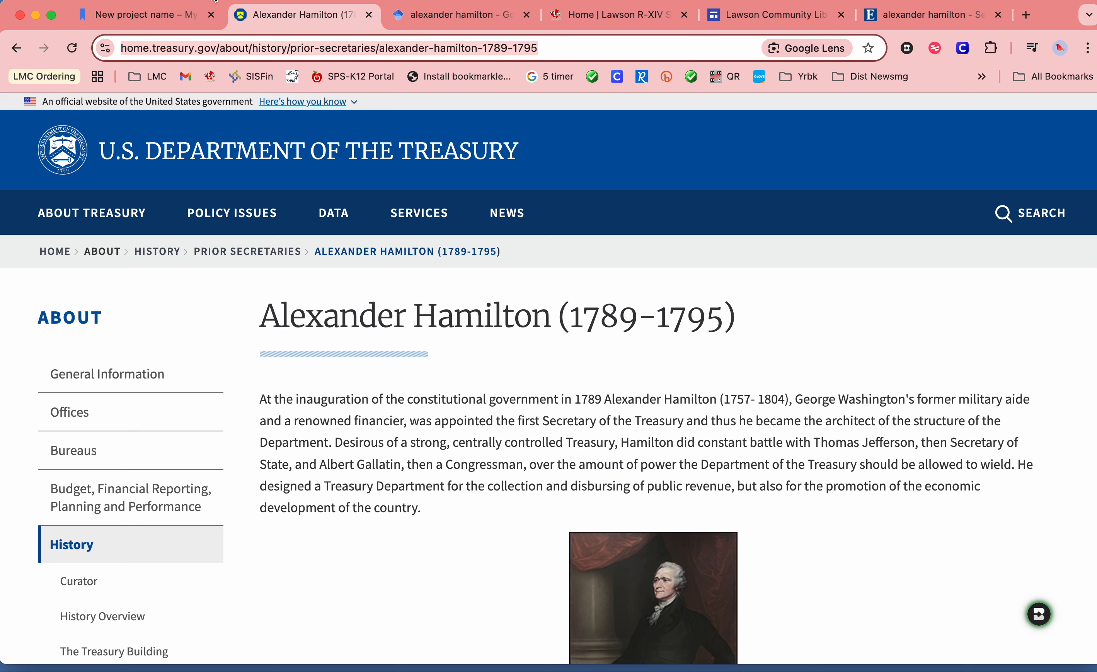
click(152, 16)
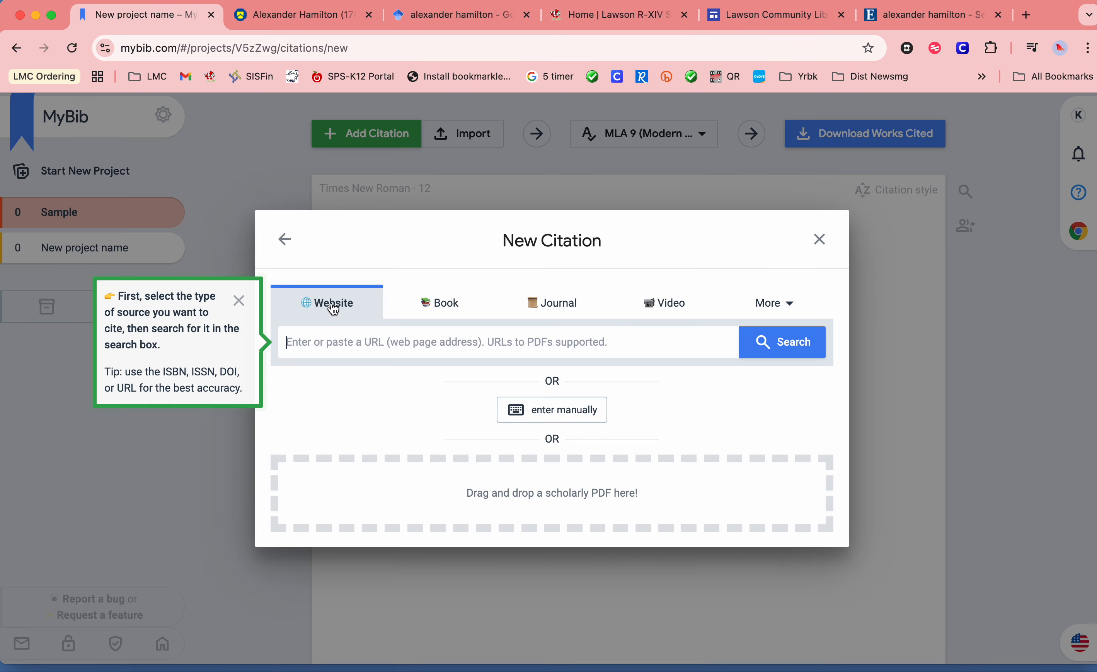
Step: Search for the website source using the copied home.treasury.gov address of the Alexander Hamilton page
click(773, 304)
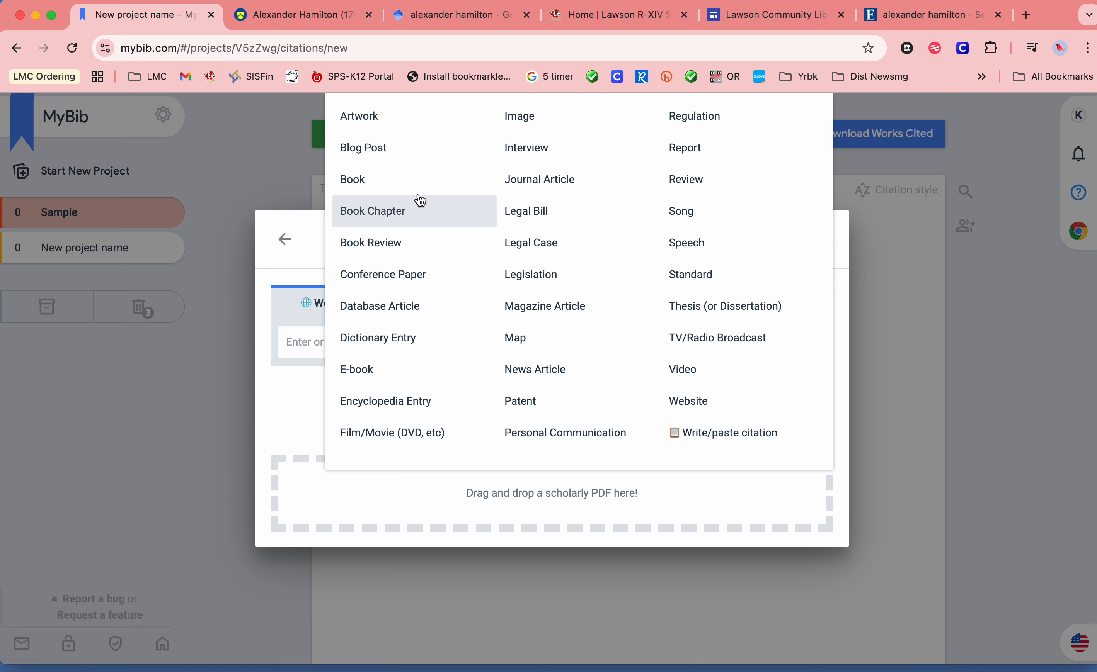
click(308, 350)
key(super+v)
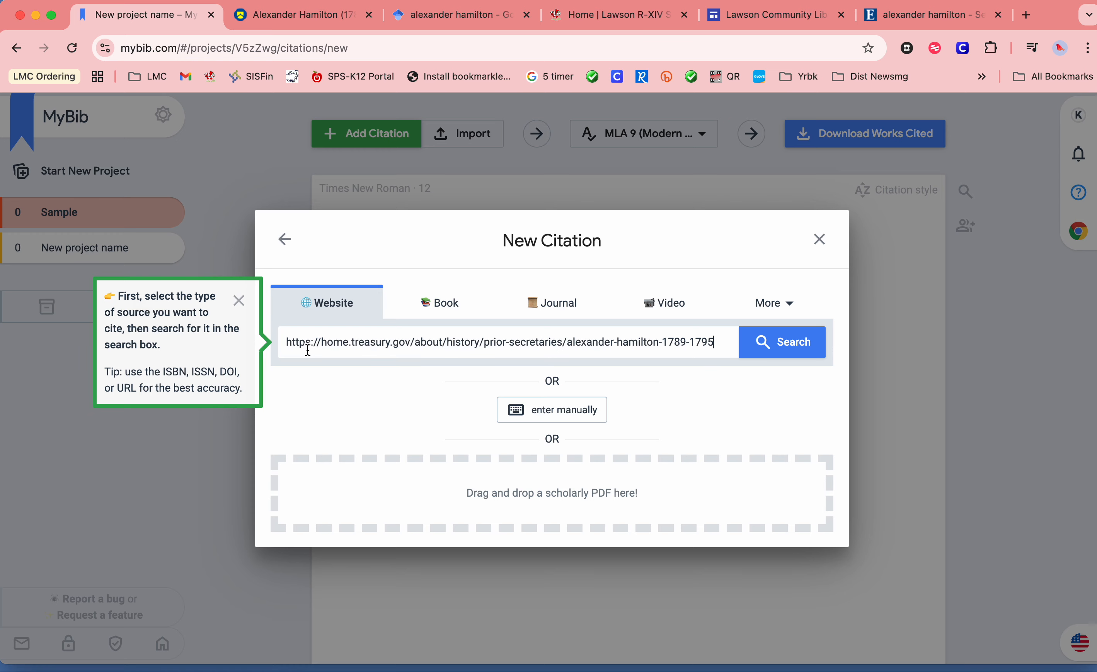
click(795, 351)
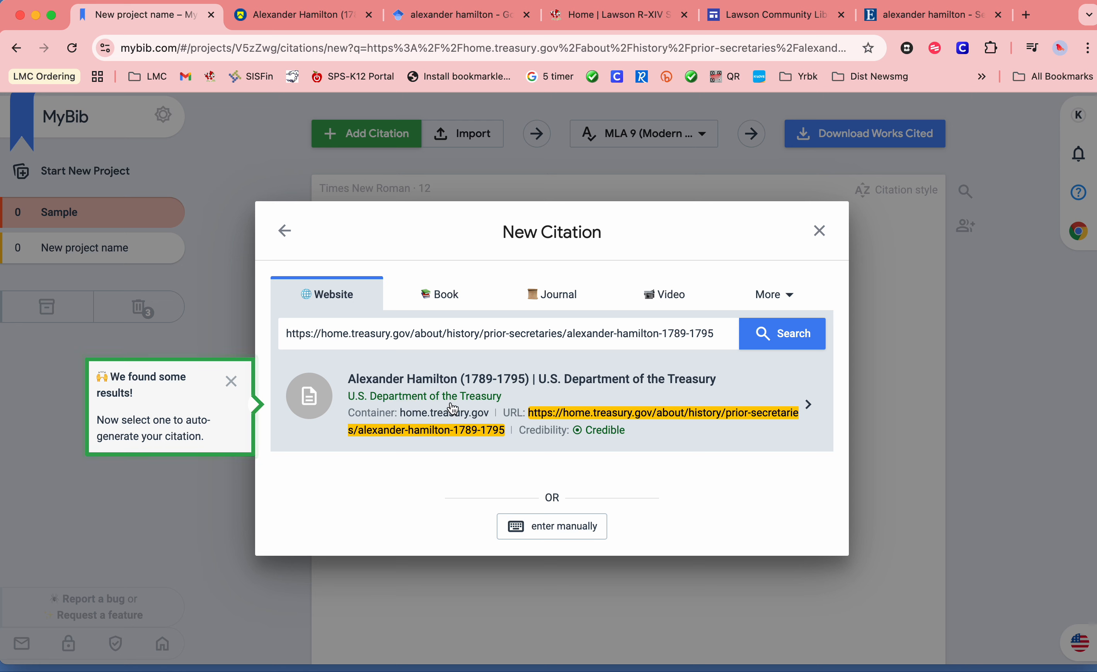
Step: Check the found source's credibility note and choose the "Alexander Hamilton (1789-1795) | U.S. Department of the Treasury" result for the citation
mouse_move(612, 440)
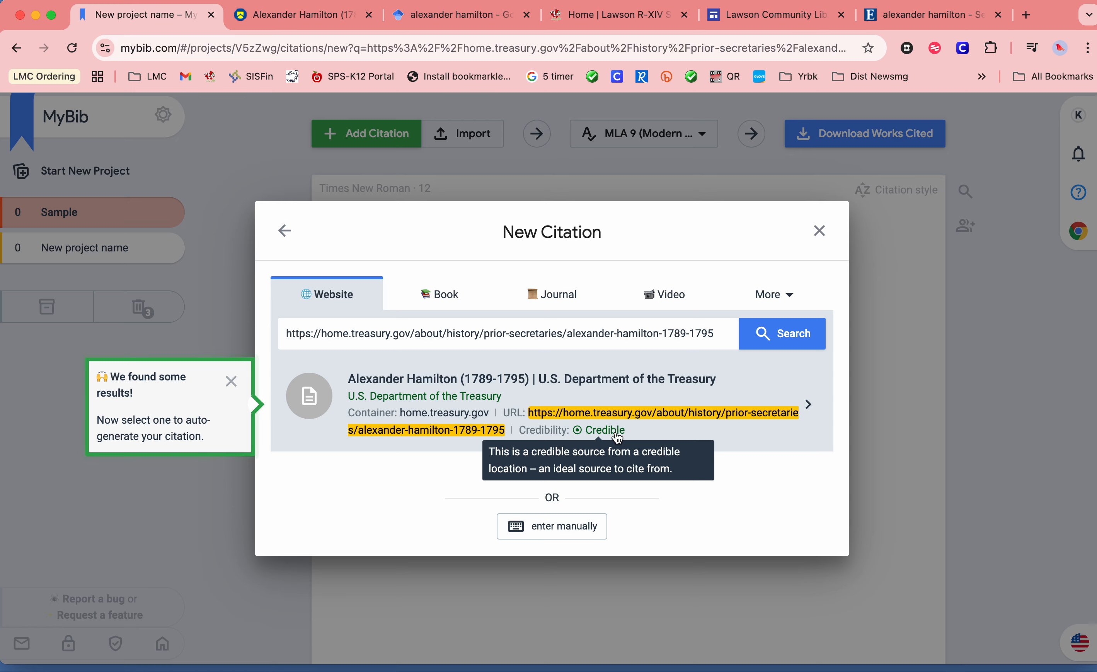
click(592, 532)
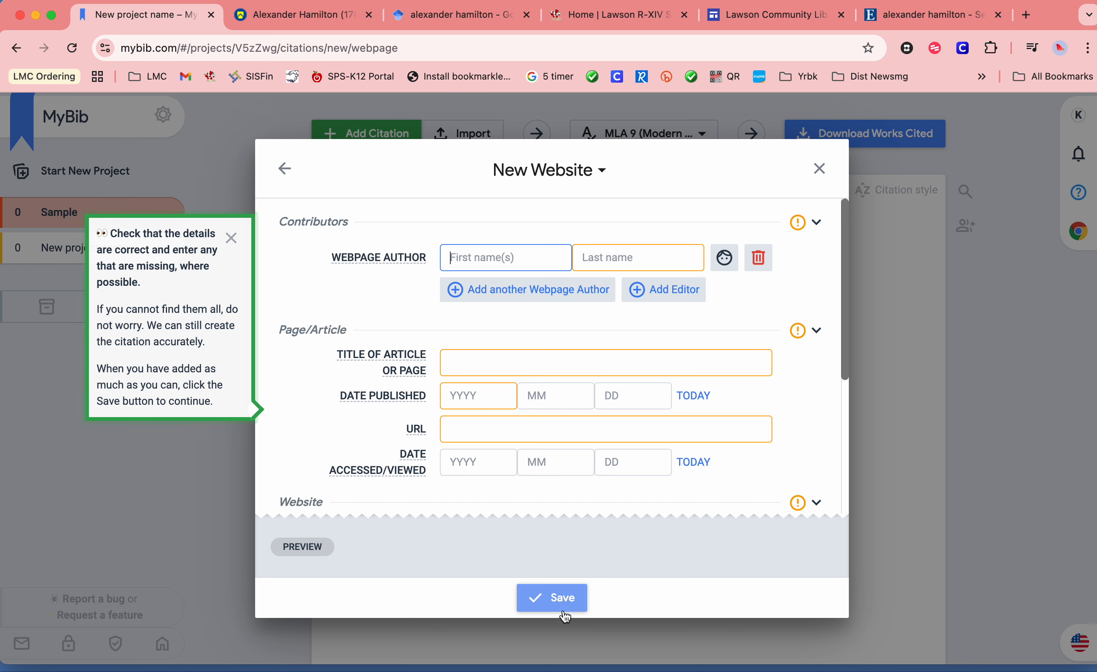
click(284, 169)
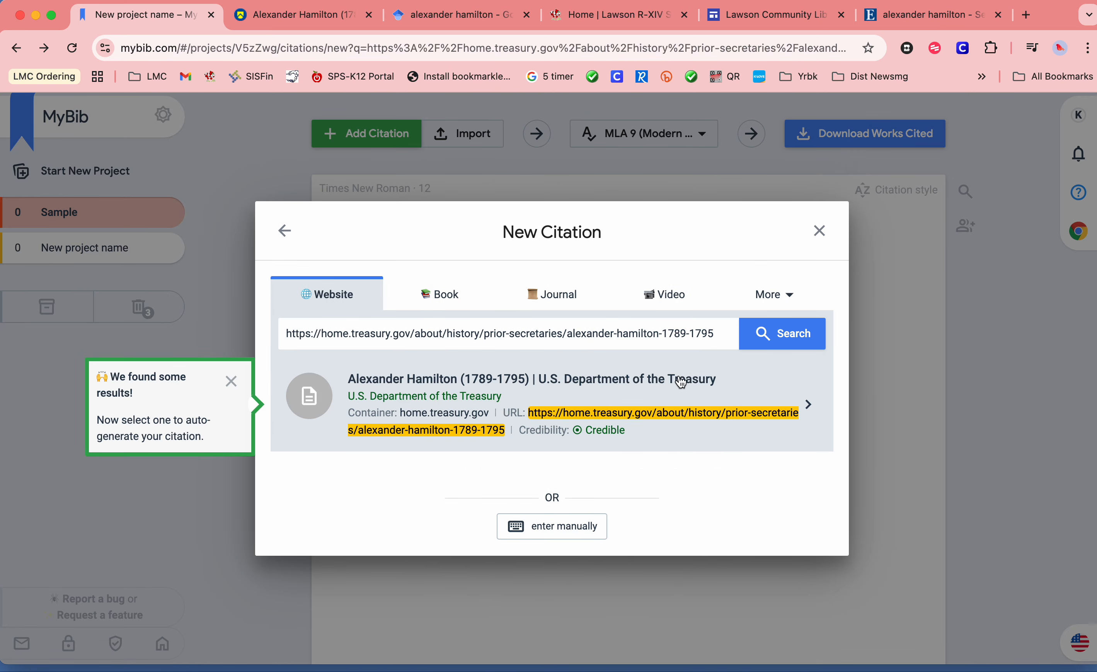
click(681, 382)
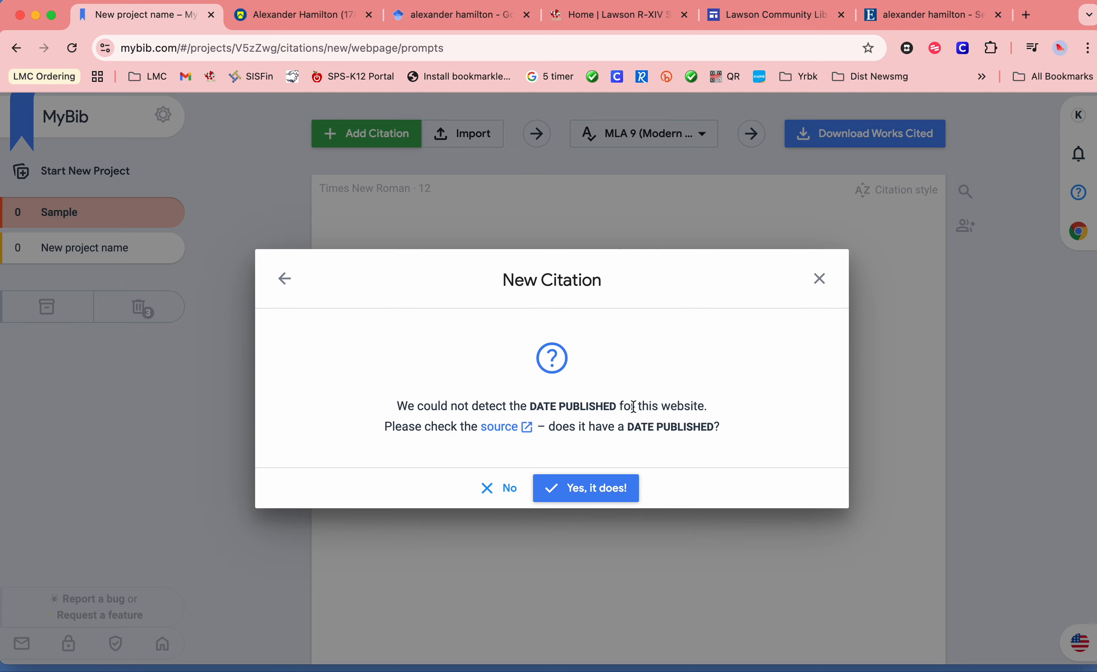
Step: Check the Treasury page for a publication date and answer No to the citation's date published question
click(292, 23)
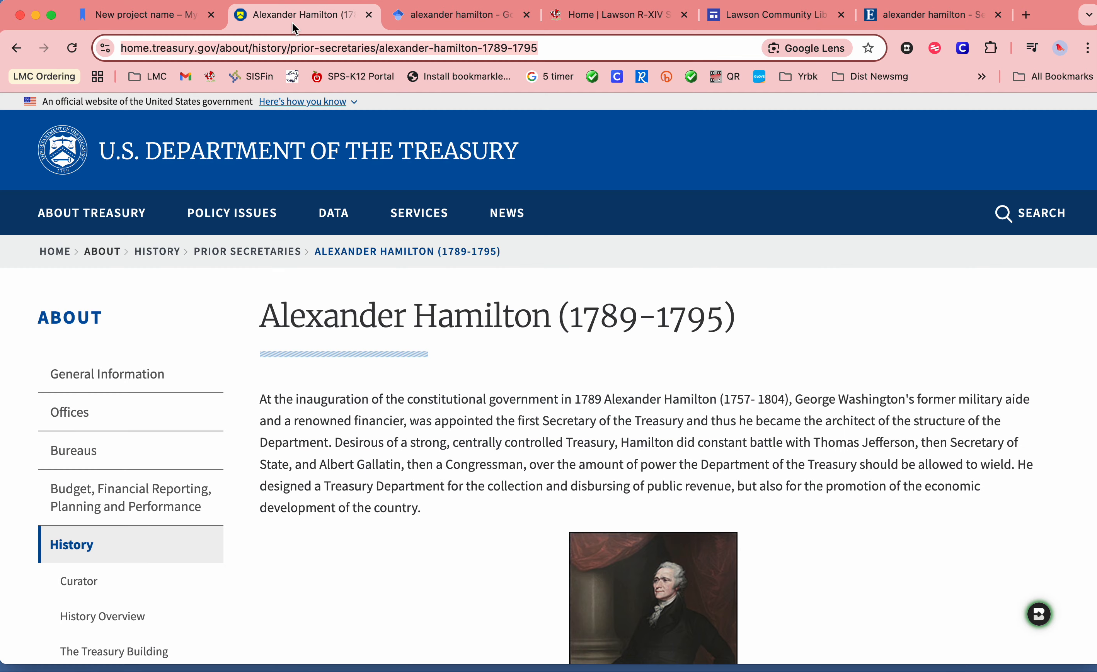
scroll(511, 311, down, 5)
scroll(511, 311, down, 20)
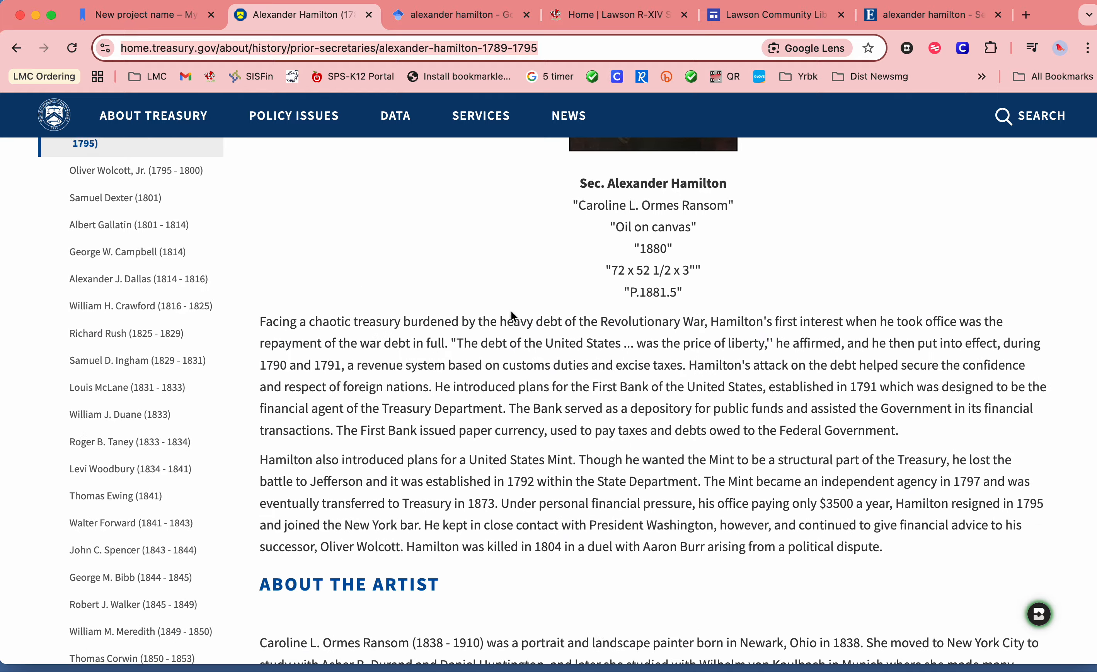
scroll(511, 311, down, 15)
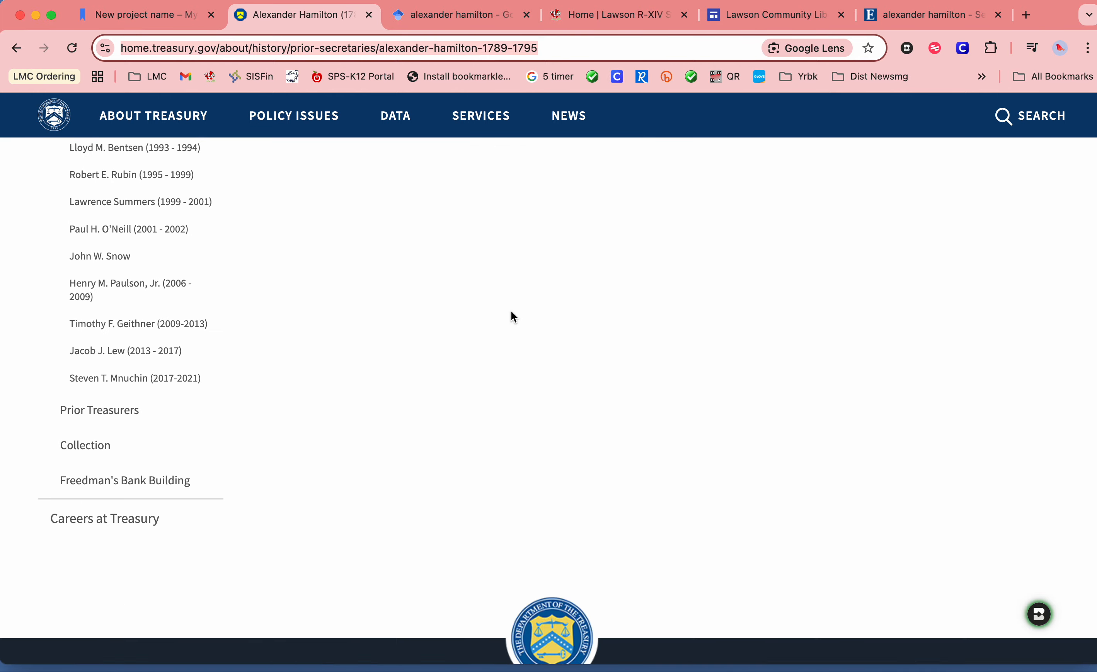
scroll(512, 317, up, 20)
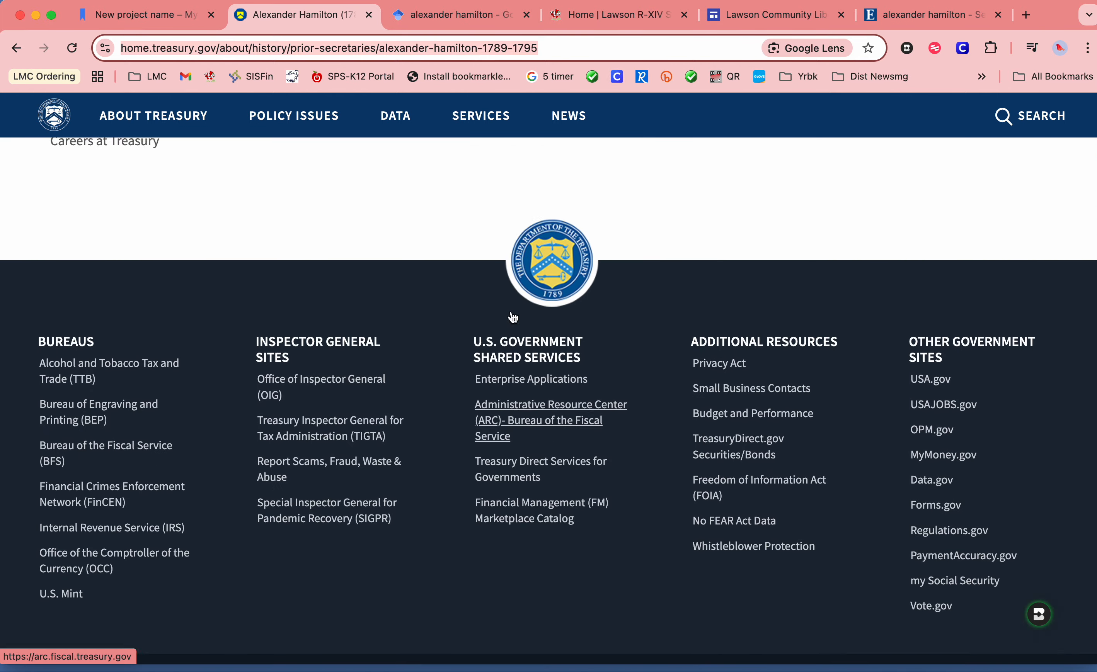
scroll(510, 311, up, 6)
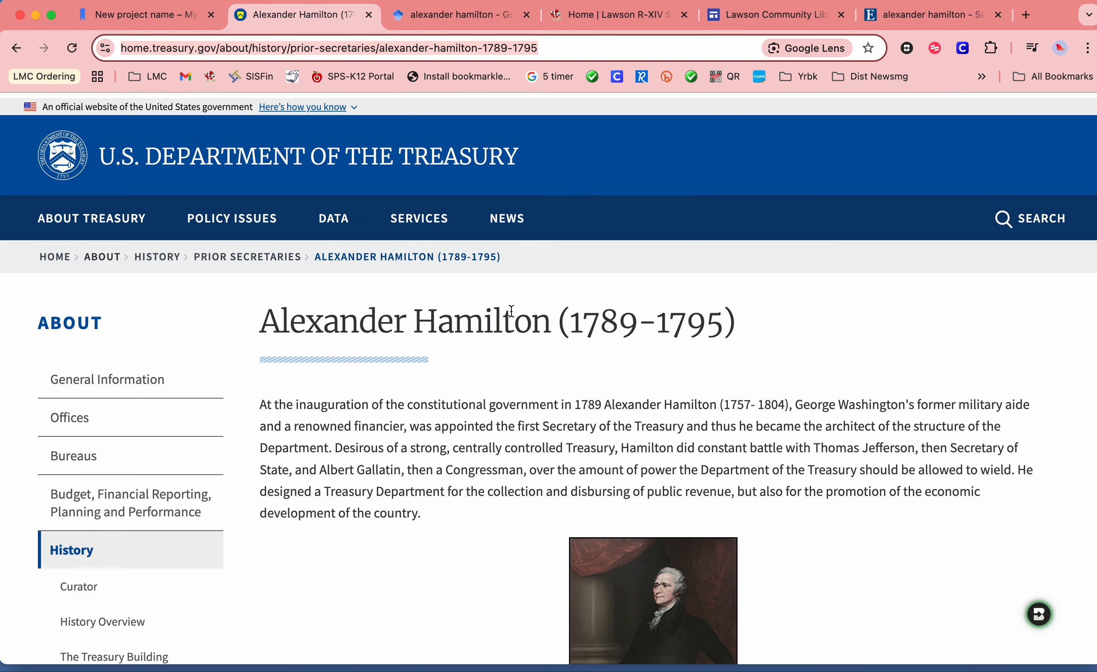
click(153, 20)
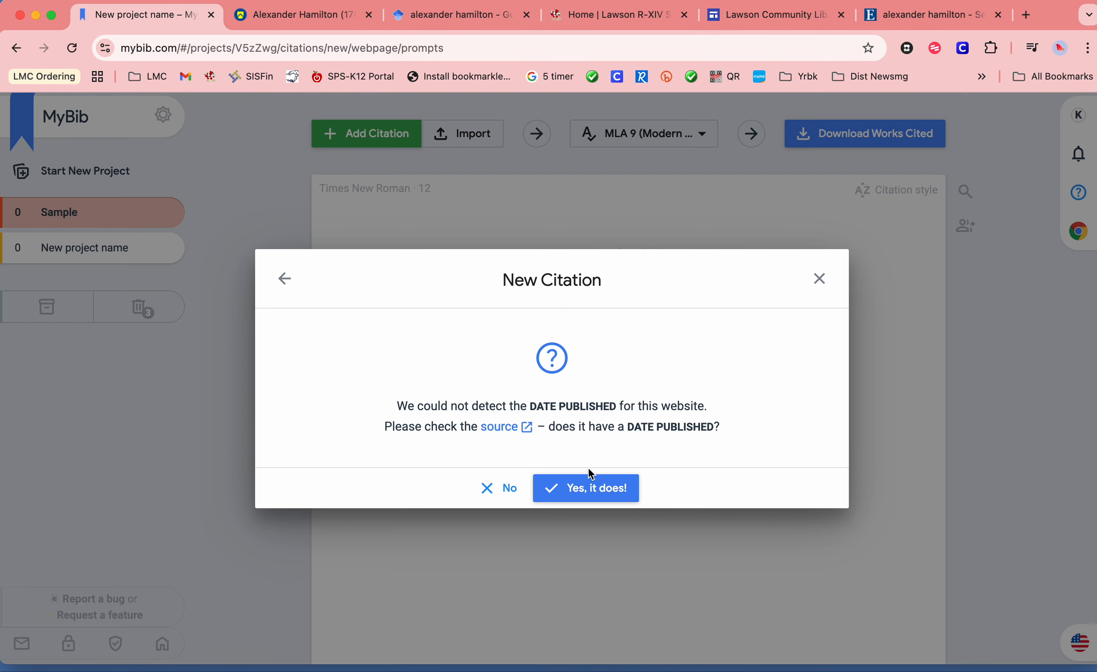
click(510, 491)
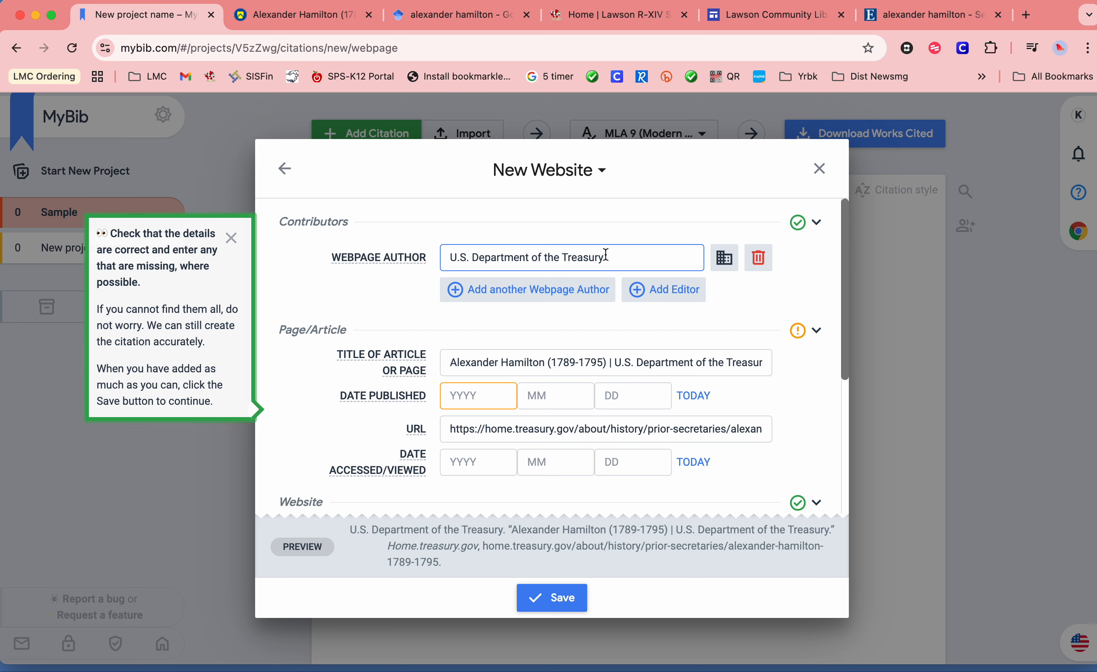
Step: Set the website citation's date accessed to today, 2024-12-2, and save the citation
scroll(590, 367, down, 3)
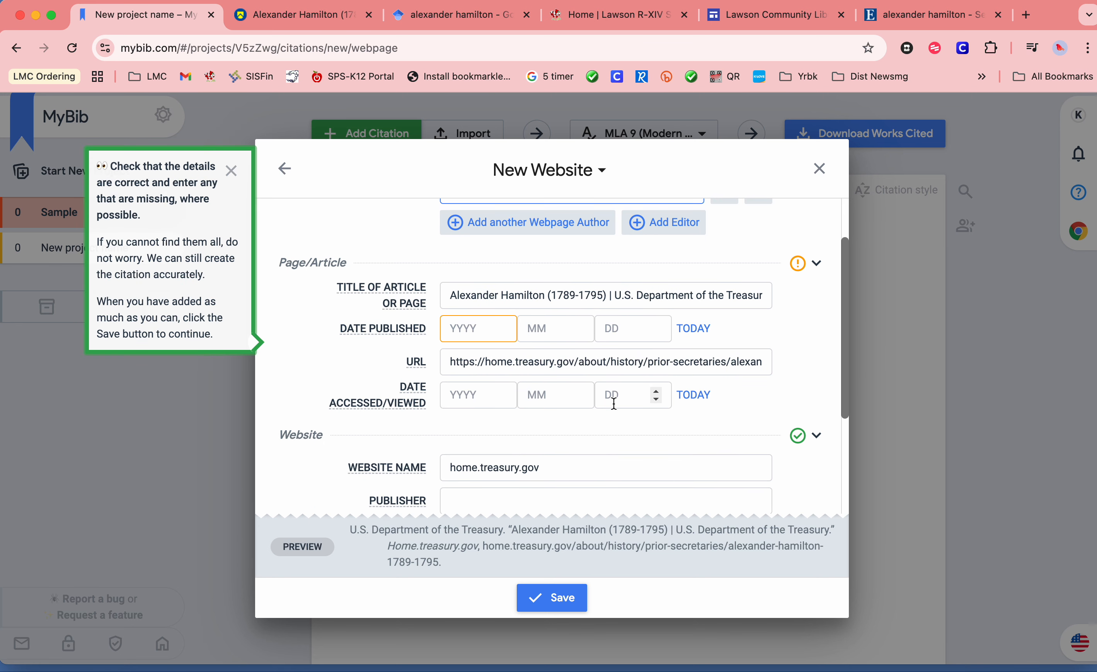
mouse_move(392, 398)
click(698, 402)
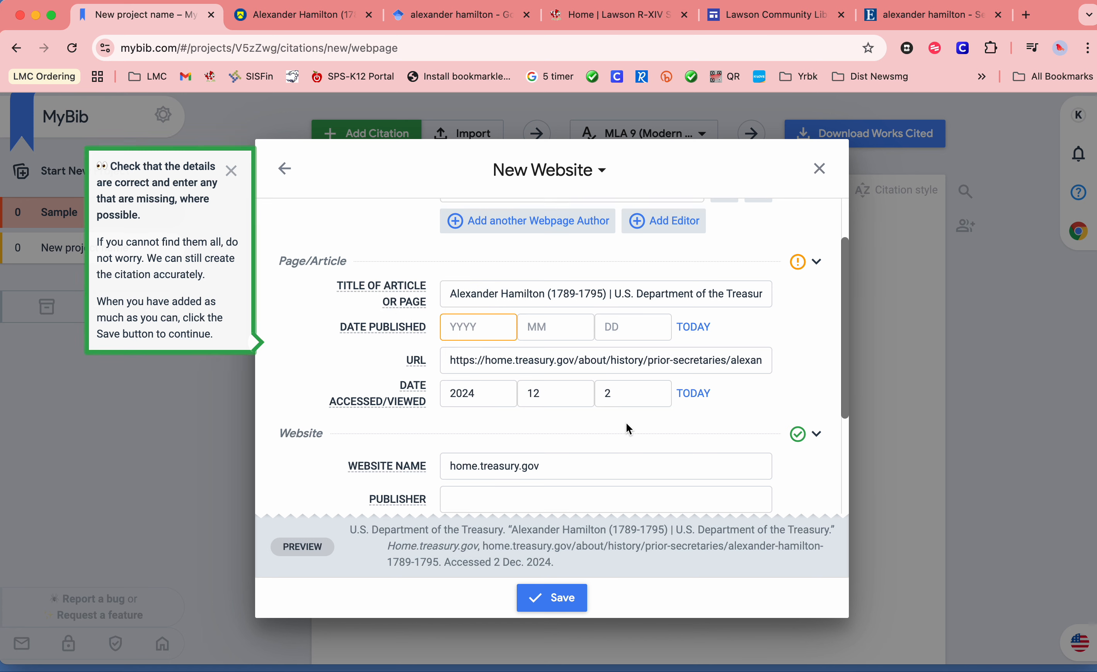
scroll(626, 424, down, 4)
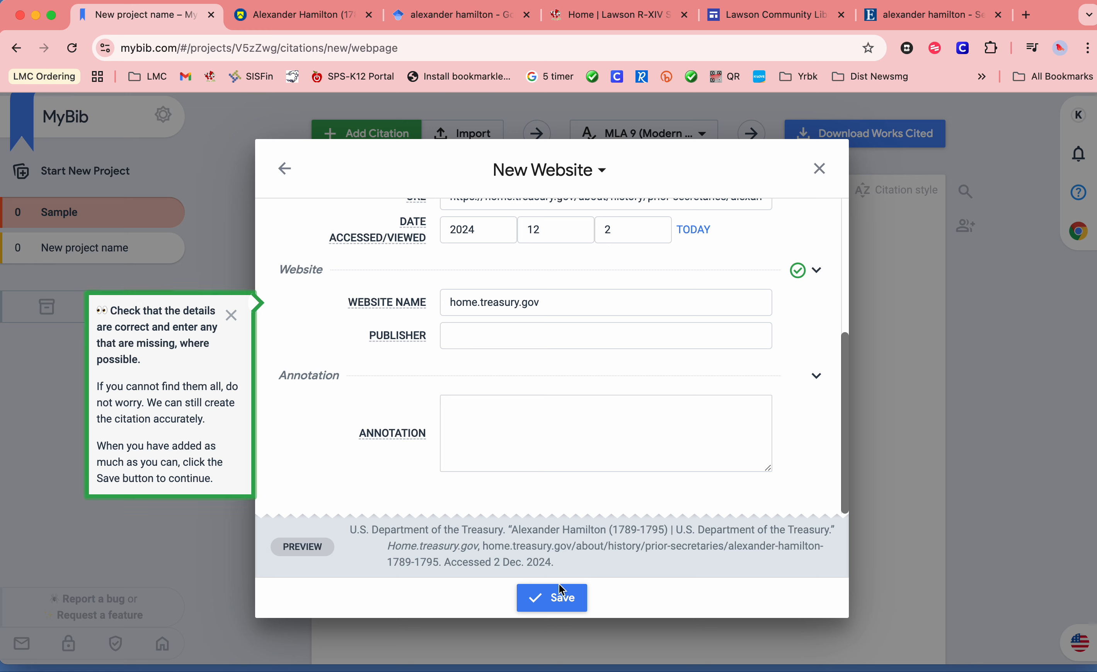
click(570, 607)
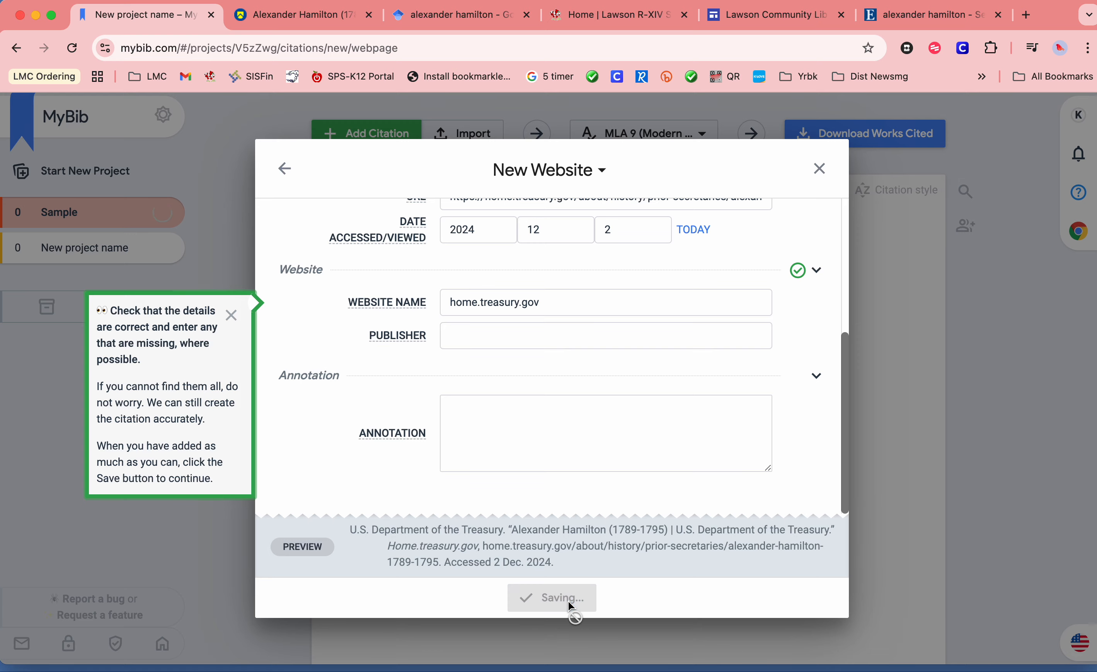
Step: Review the project's font, text size and sorting settings, and close them without saving
mouse_move(647, 285)
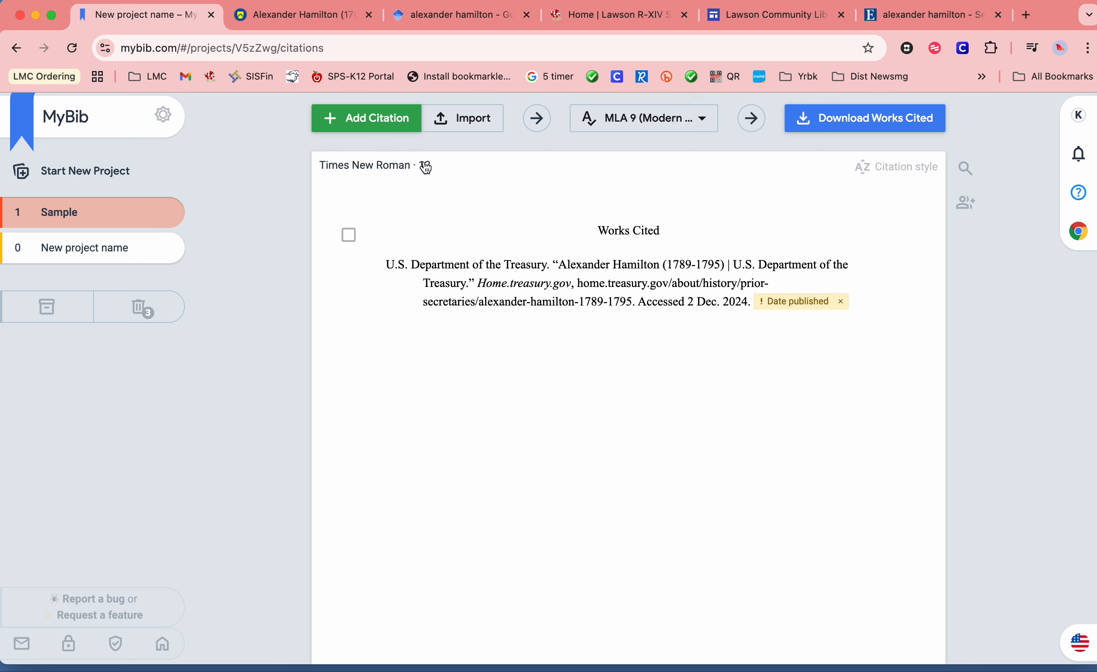
click(403, 170)
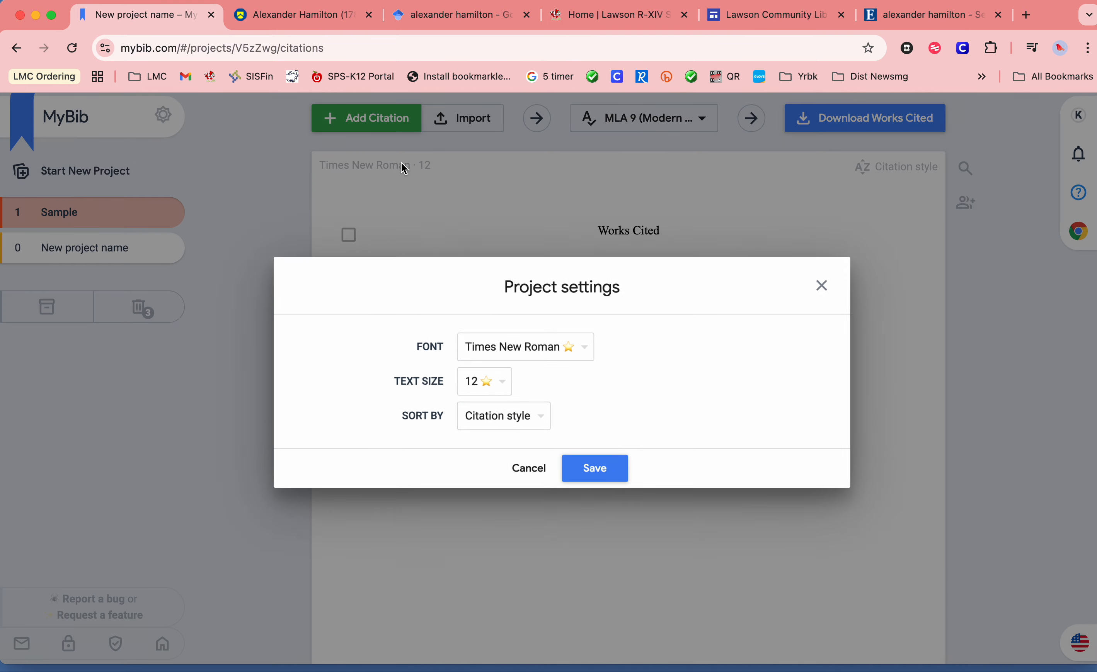
click(522, 489)
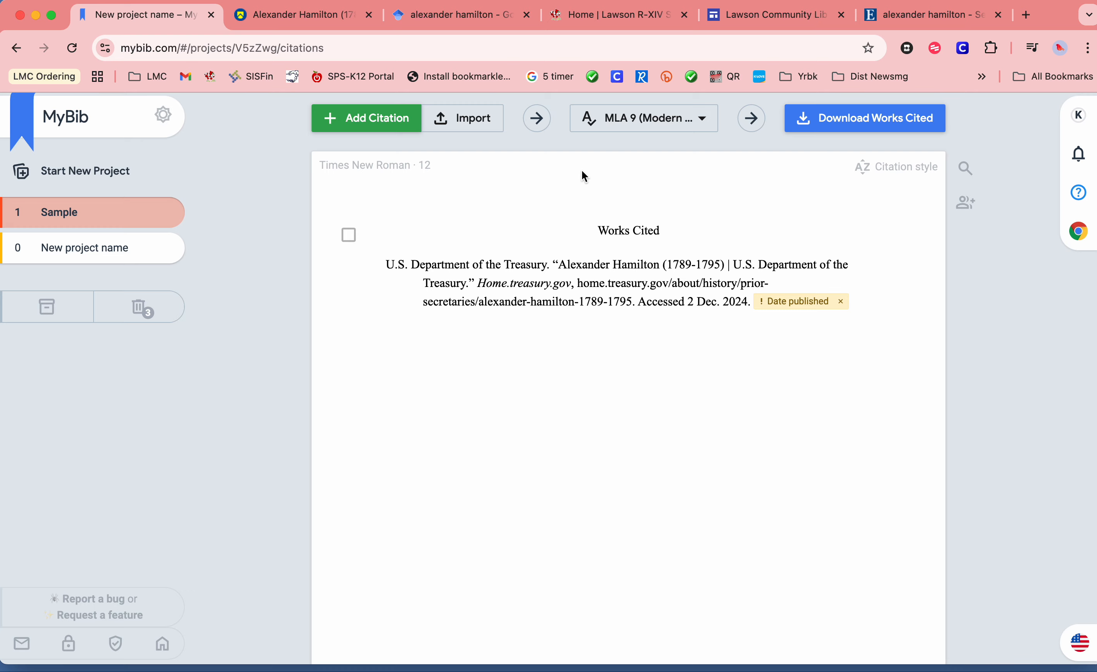
Step: Copy the MLA citation for "The Papers of Alexander Hamilton" from the Google Scholar results
click(452, 20)
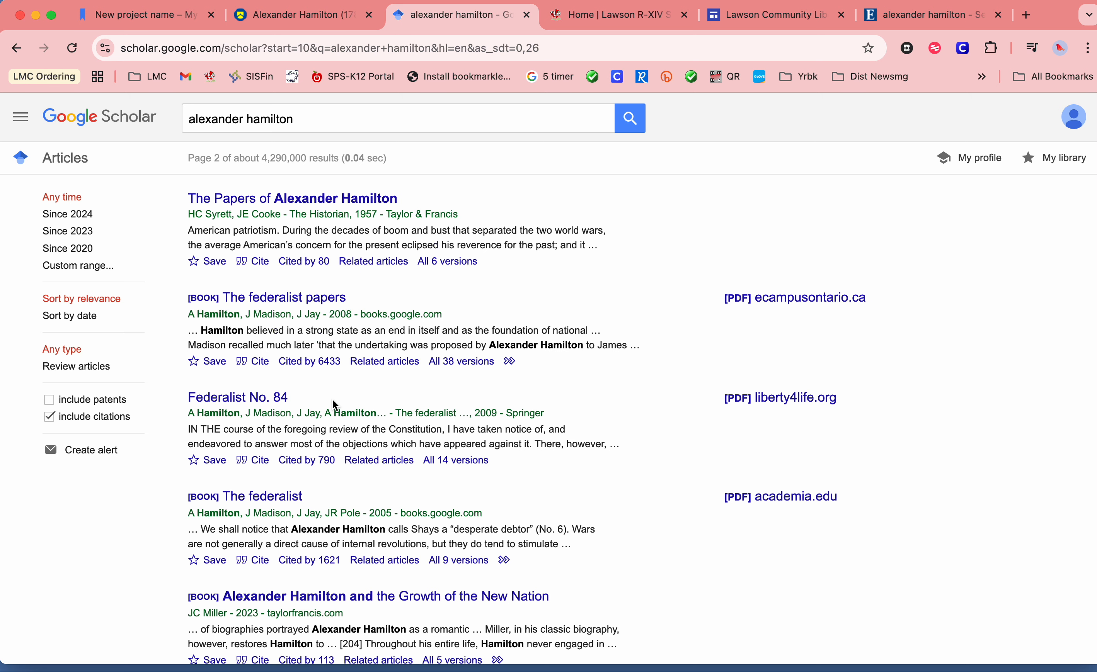
scroll(335, 405, down, 1)
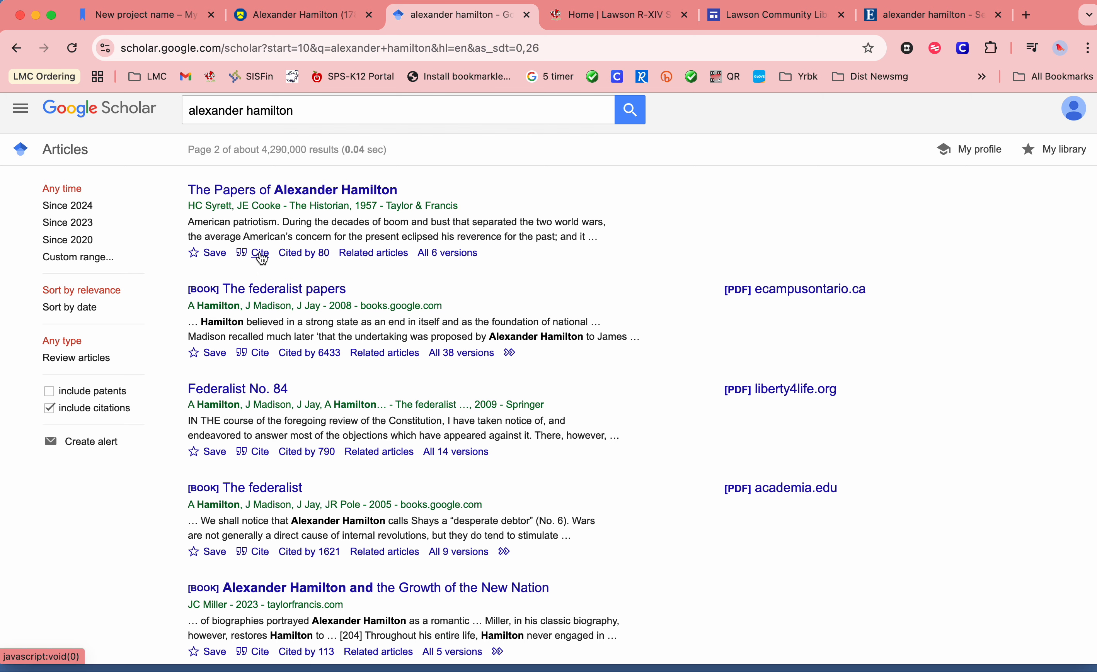
click(261, 254)
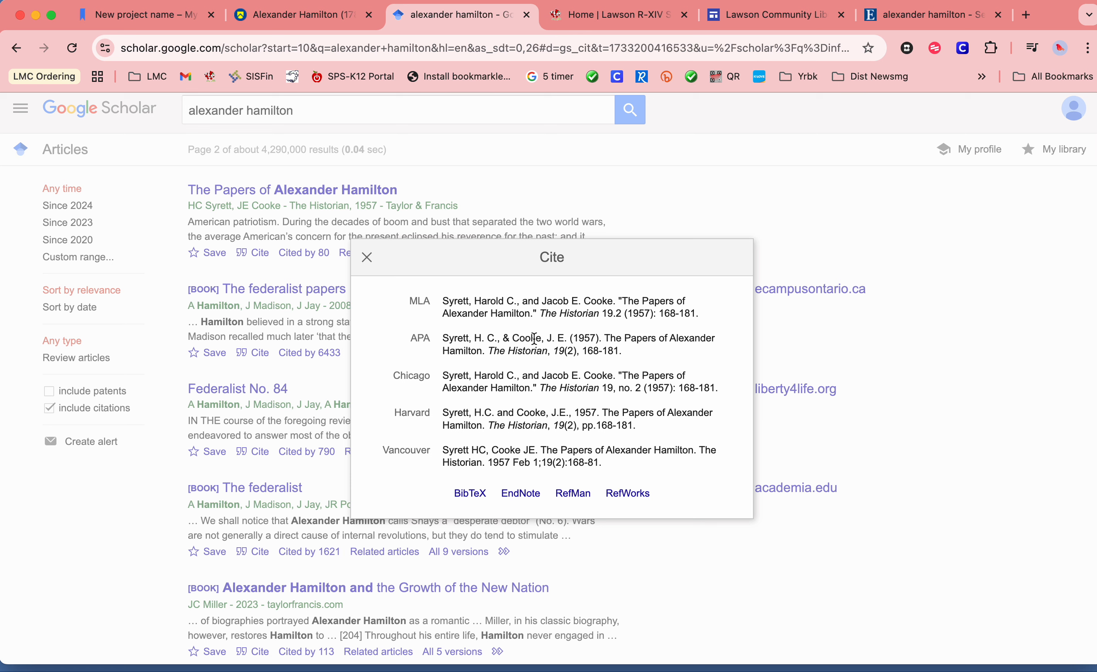
drag(443, 301, 710, 321)
key(super+c)
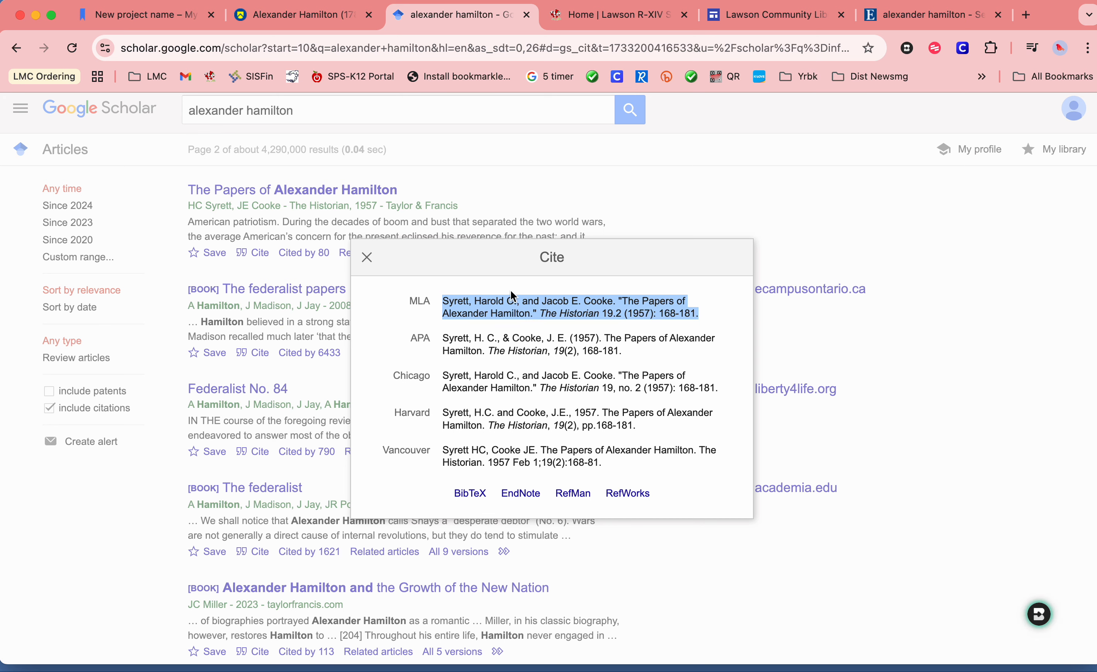
Step: In MyBib, add a Write/paste citation containing the copied MLA entry for "The Papers of Alexander Hamilton" and save it
click(150, 17)
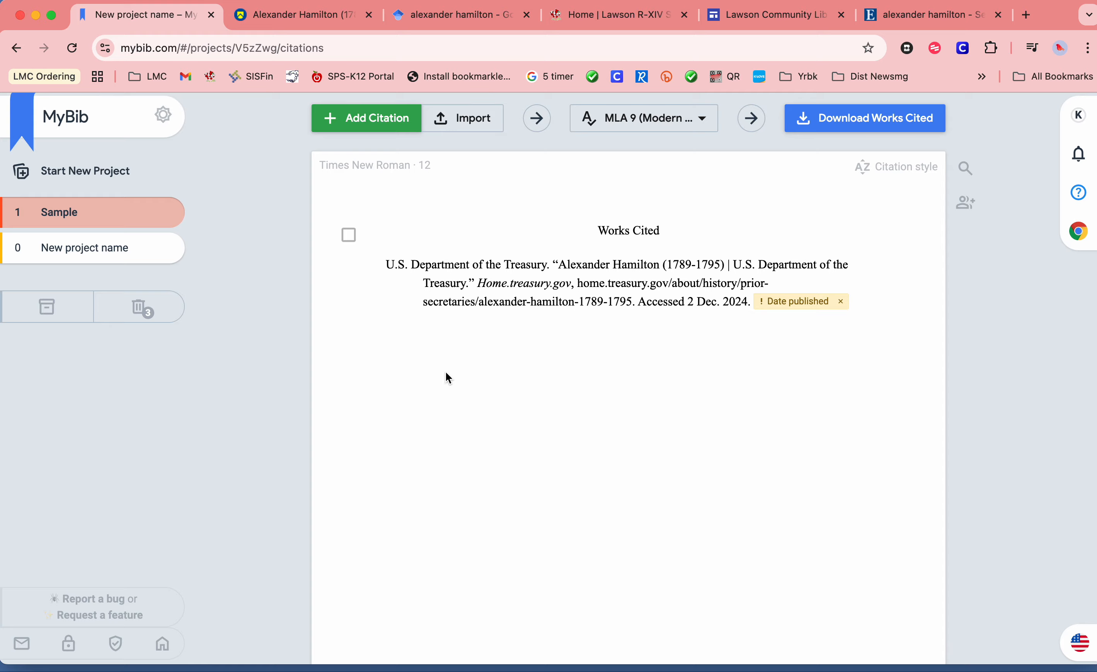
click(372, 118)
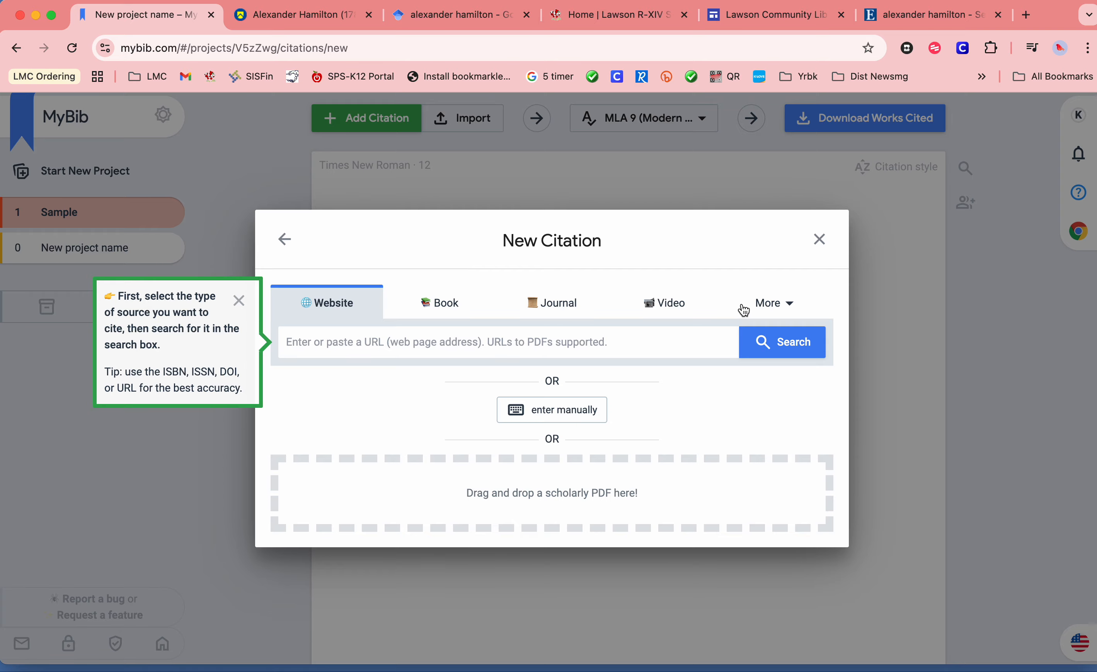
click(781, 309)
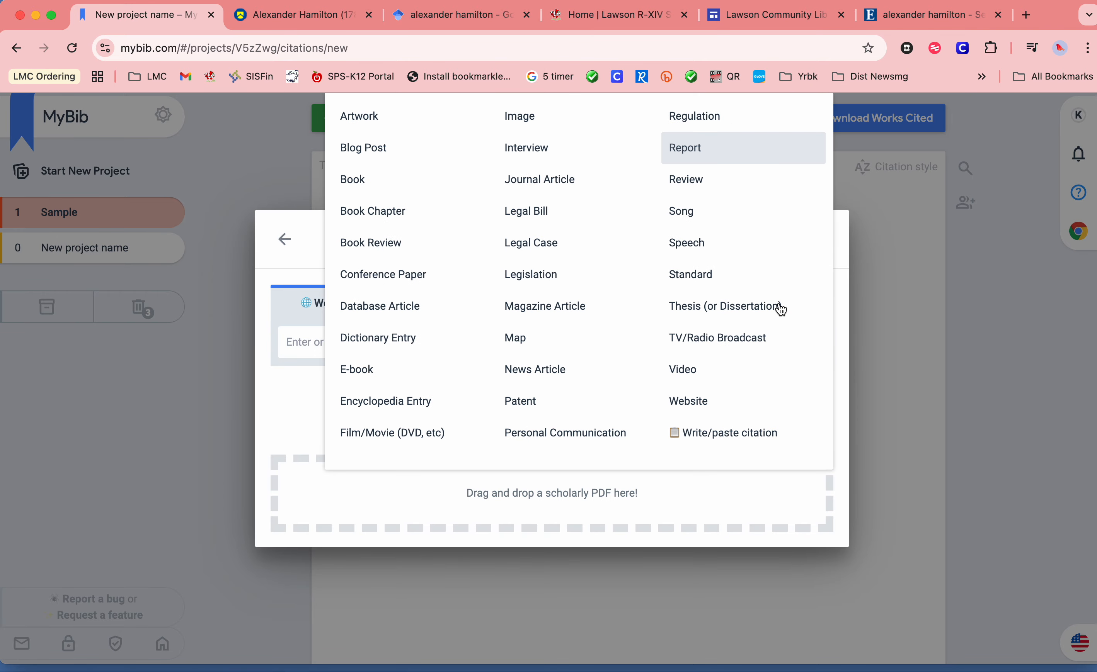
click(777, 439)
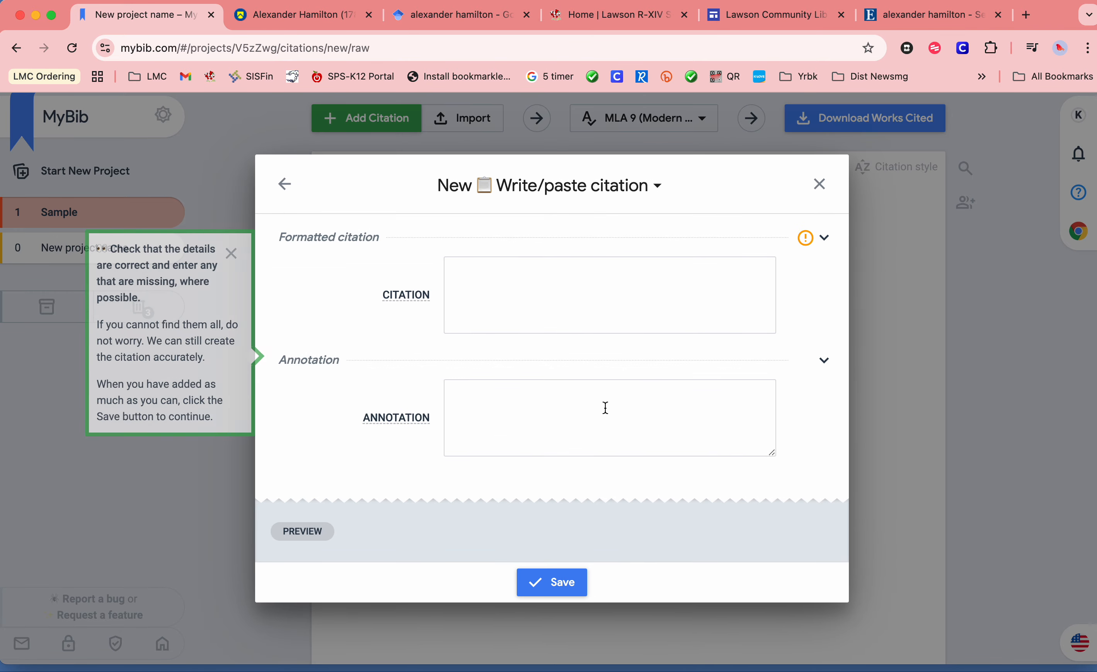
click(520, 290)
key(super+v)
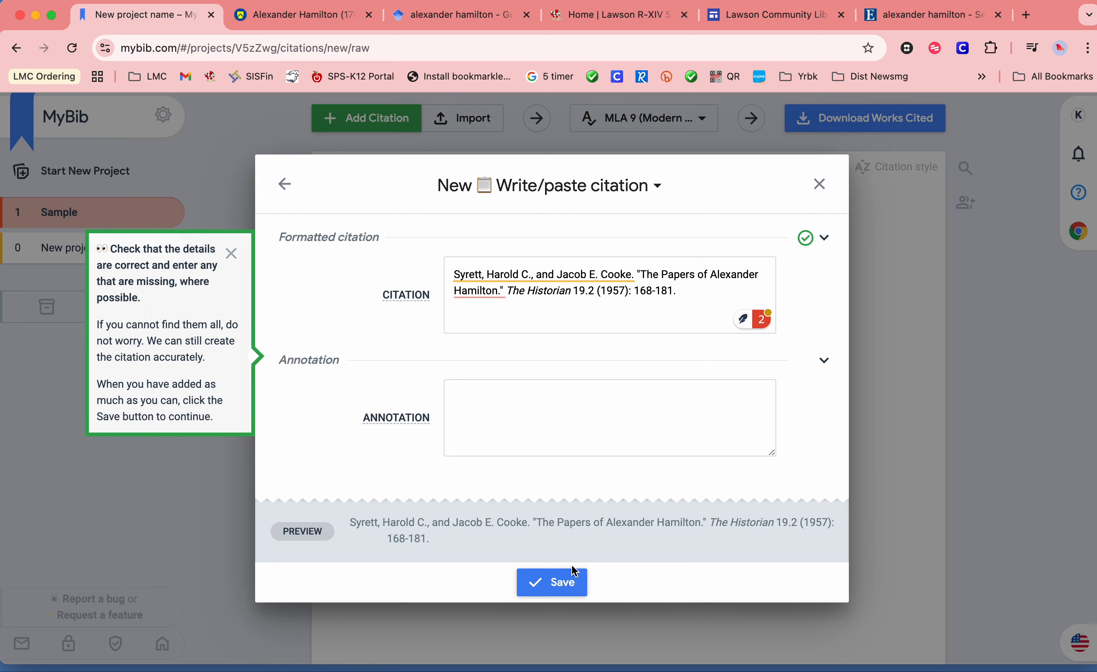
click(575, 582)
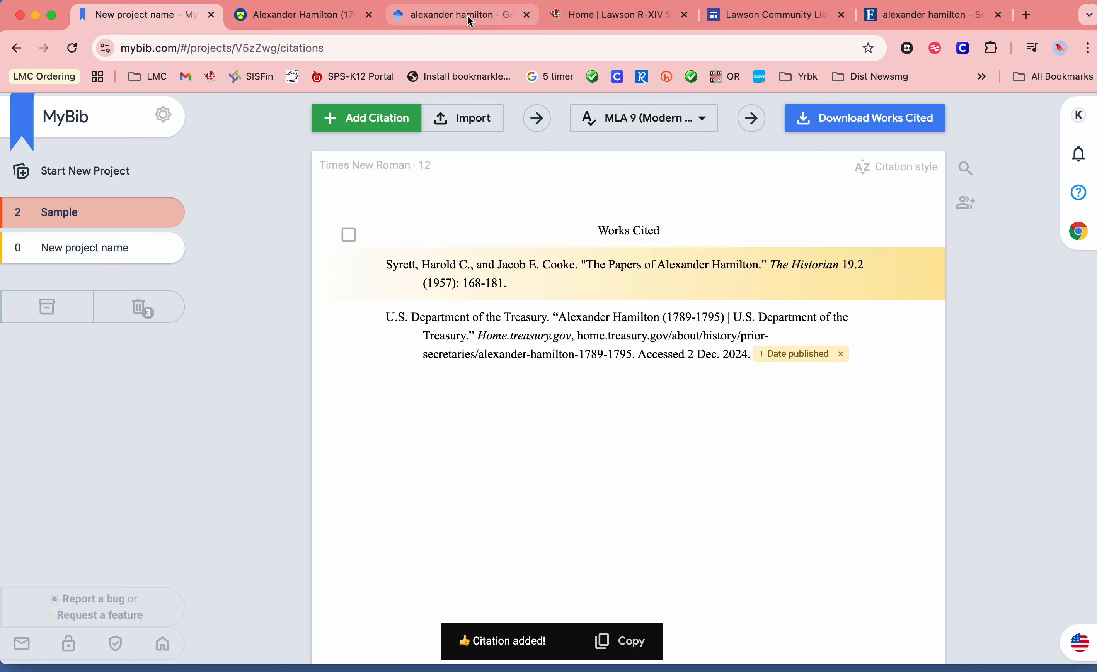
Step: Look up the Library Media Center link on the Lawson school site and the Research page under the library site's Resources
click(626, 16)
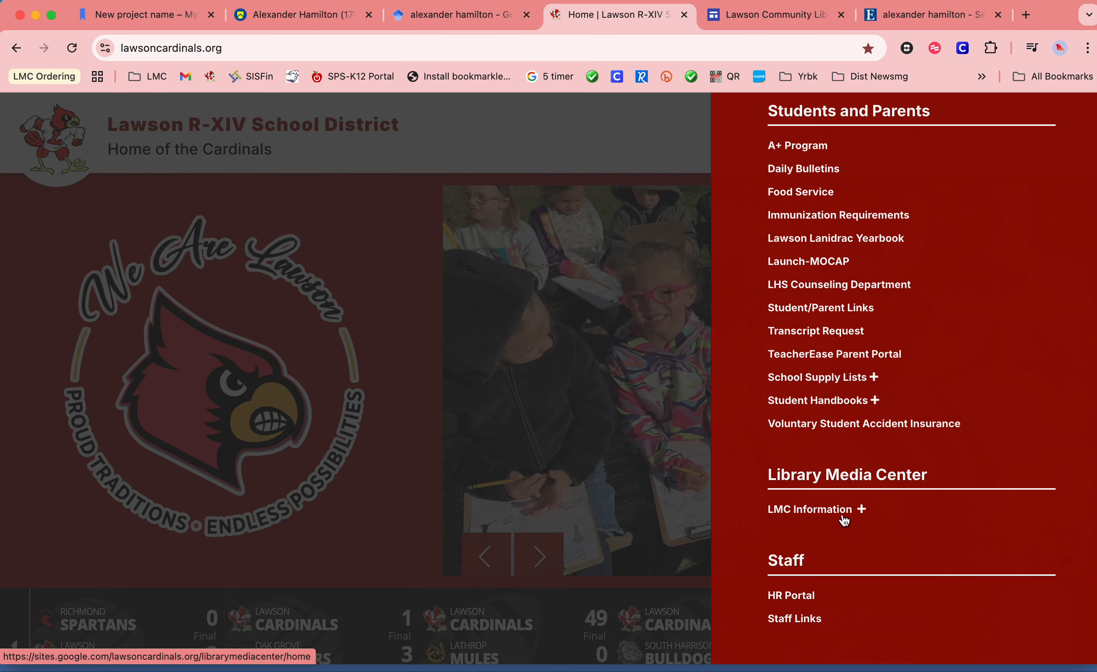
click(741, 16)
mouse_move(761, 115)
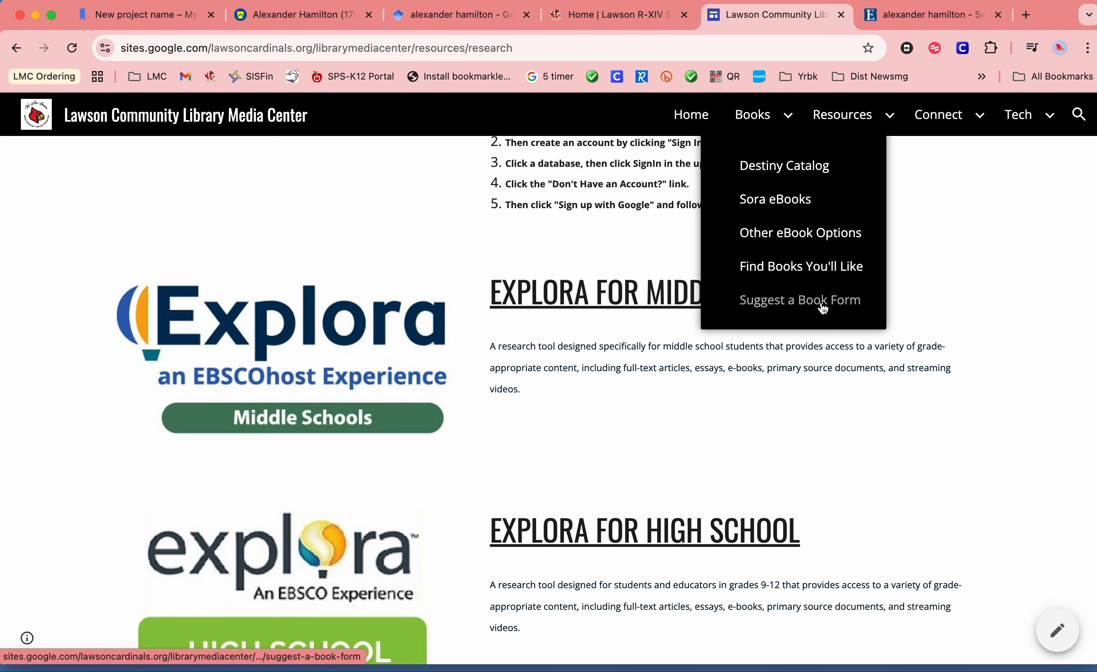
mouse_move(850, 118)
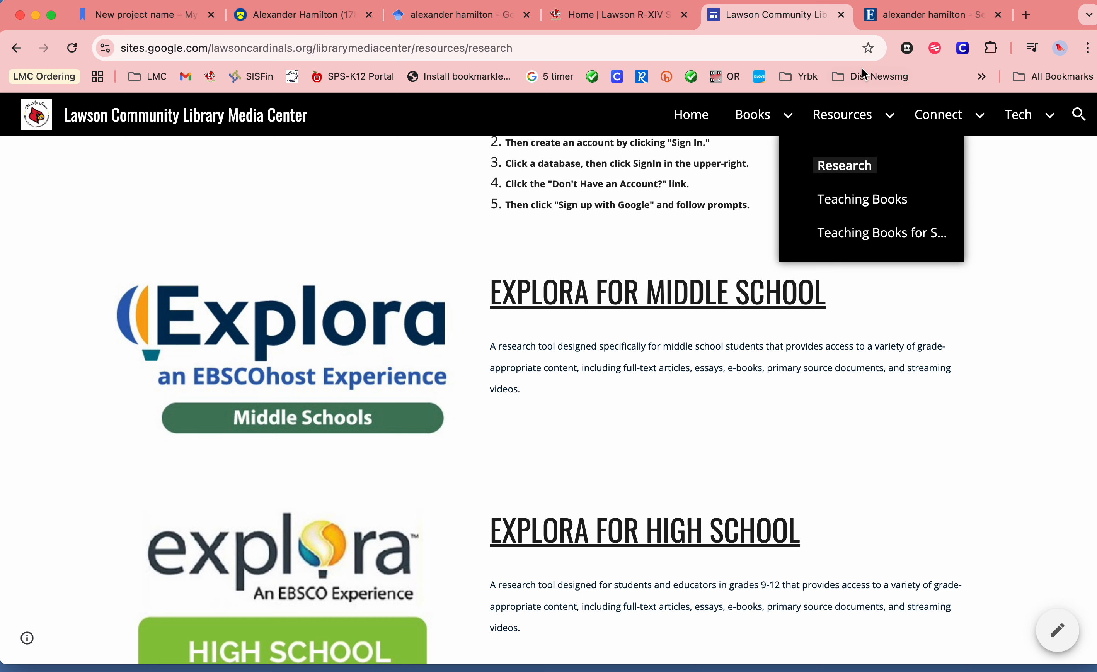
Step: Switch to the Explora results, open the online full text of the 2023 Great Neck Publishing biography "Alexander Hamilton", and dismiss the notice
click(895, 15)
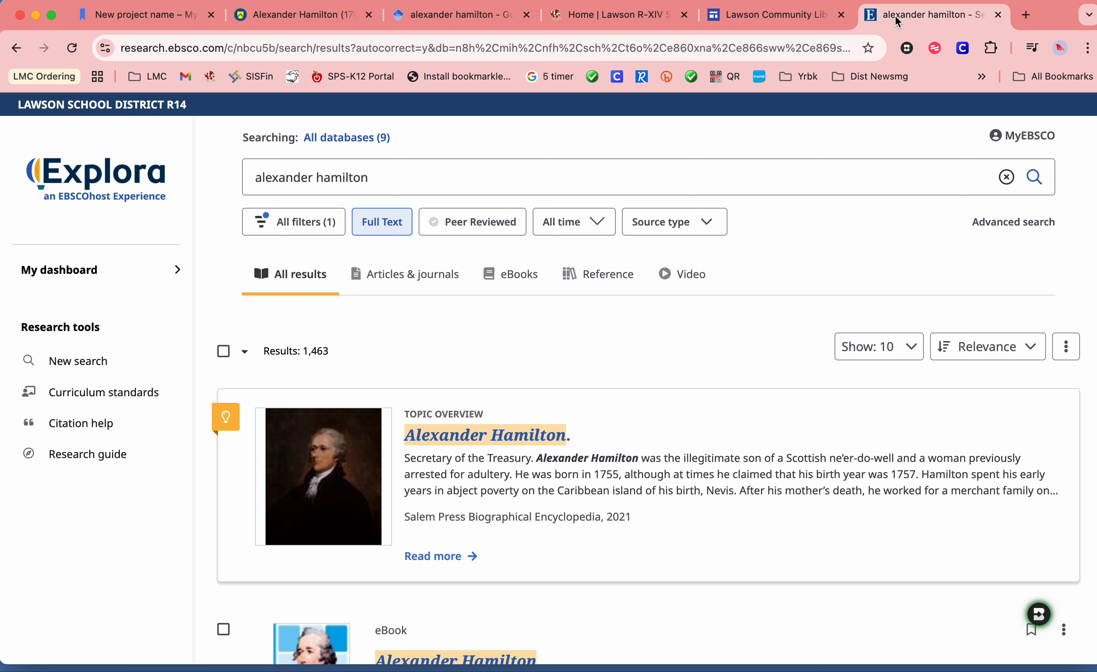
scroll(630, 386, down, 2)
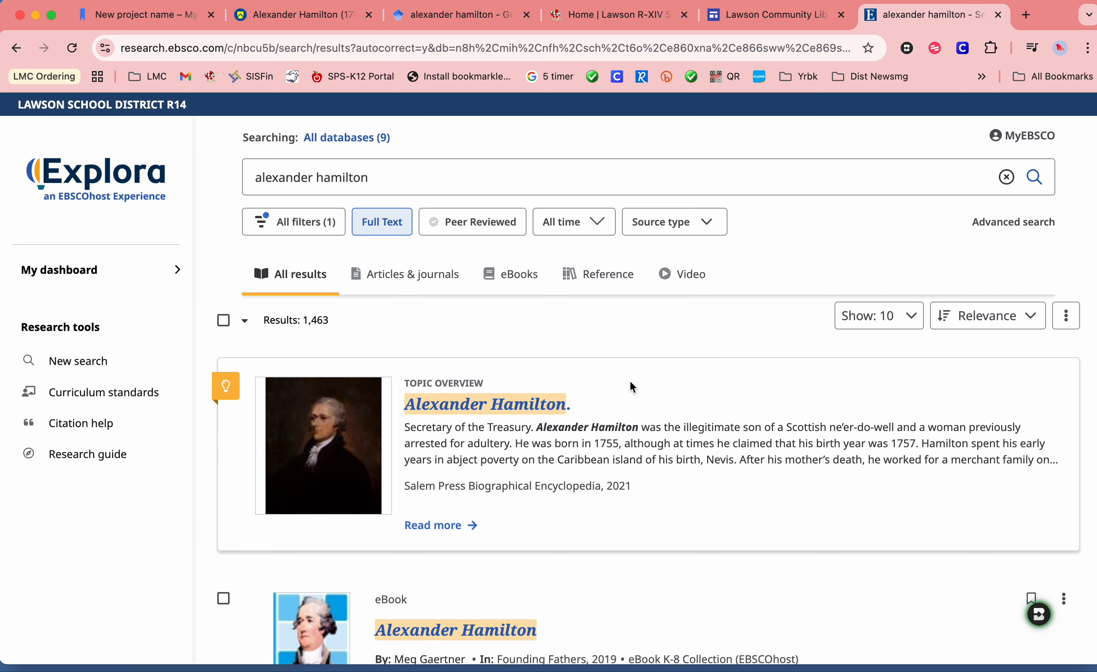
scroll(633, 387, down, 1)
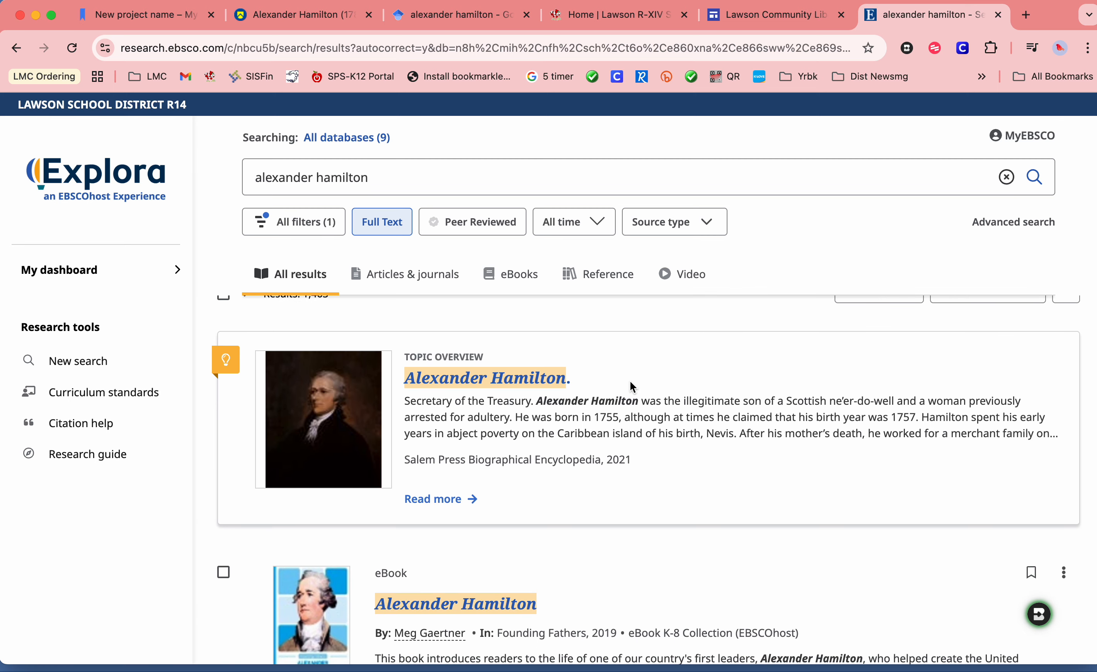
scroll(631, 386, down, 10)
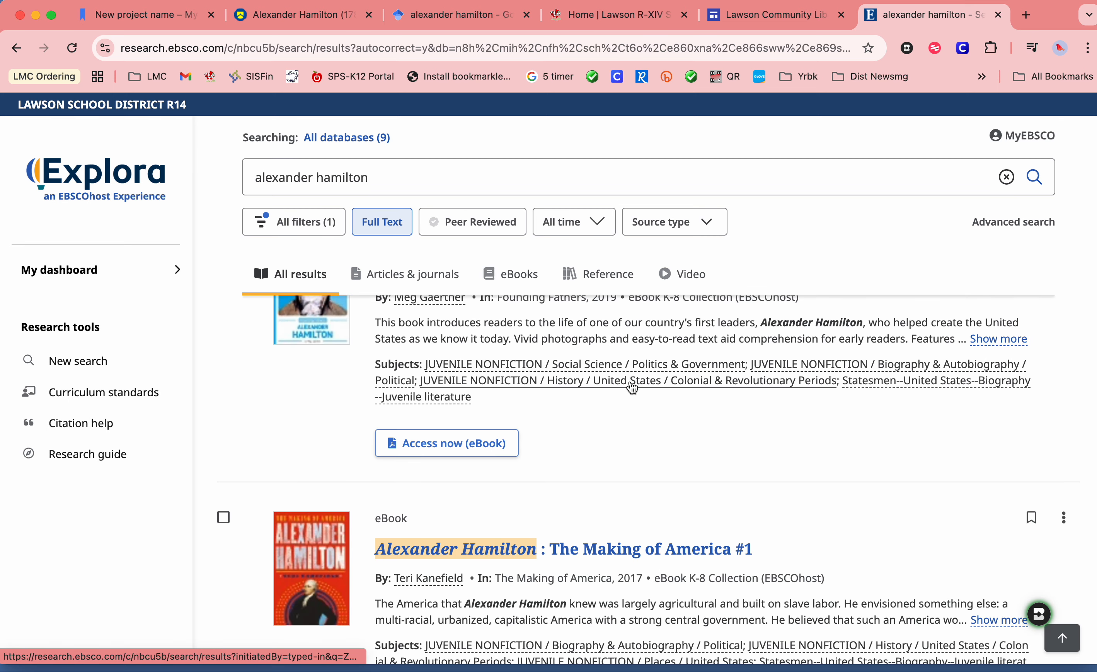
scroll(632, 386, down, 13)
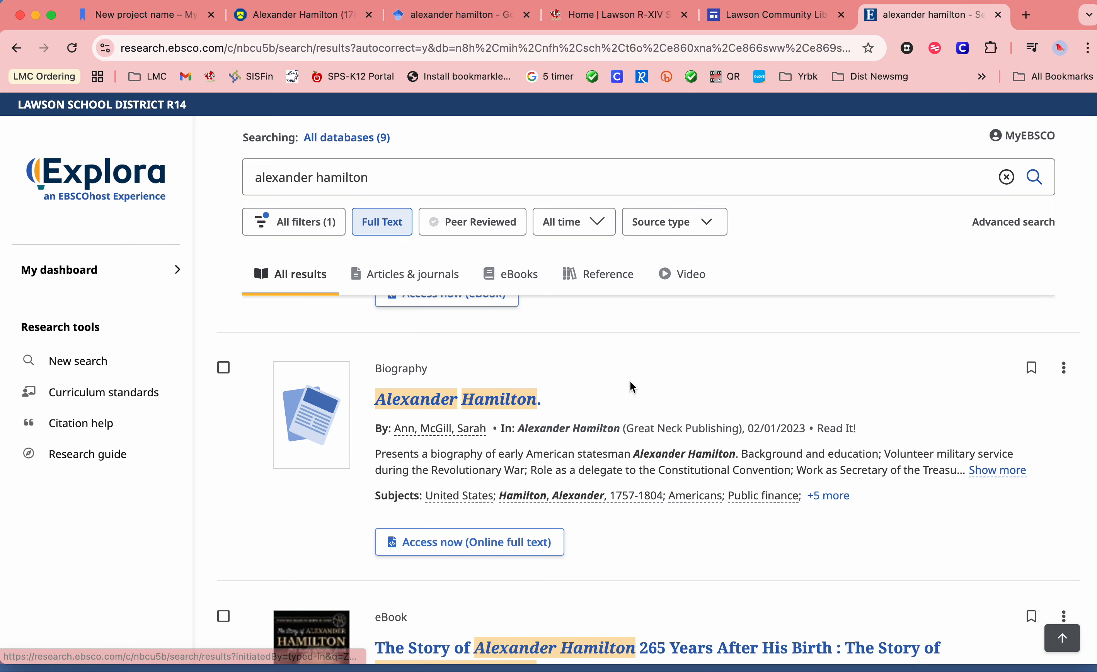
scroll(632, 386, down, 2)
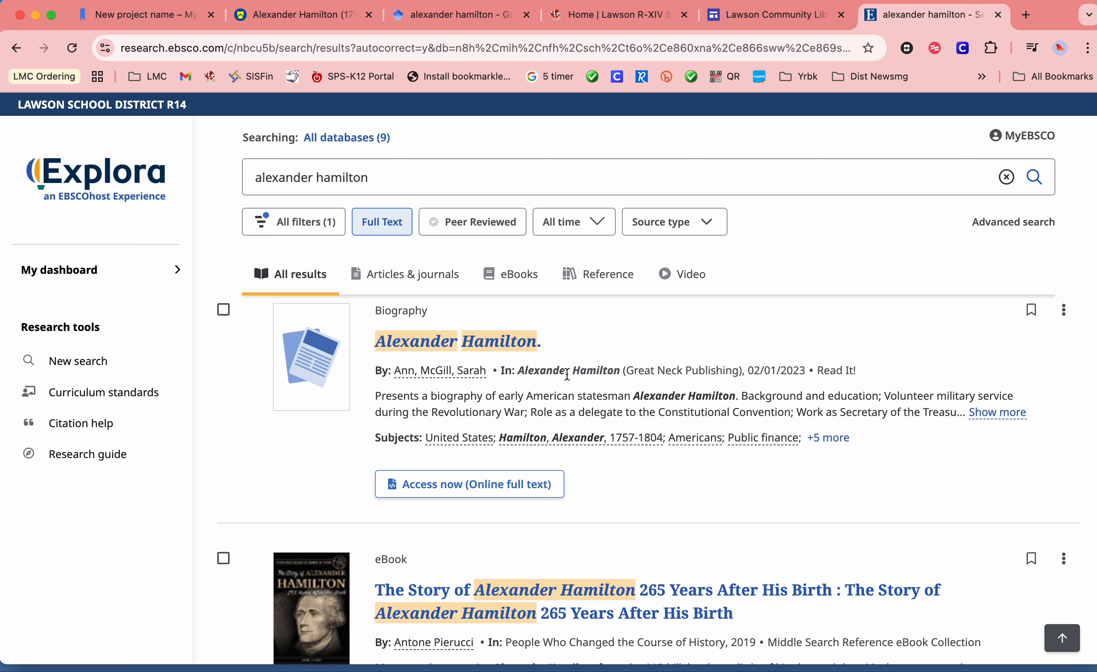
scroll(567, 374, up, 1)
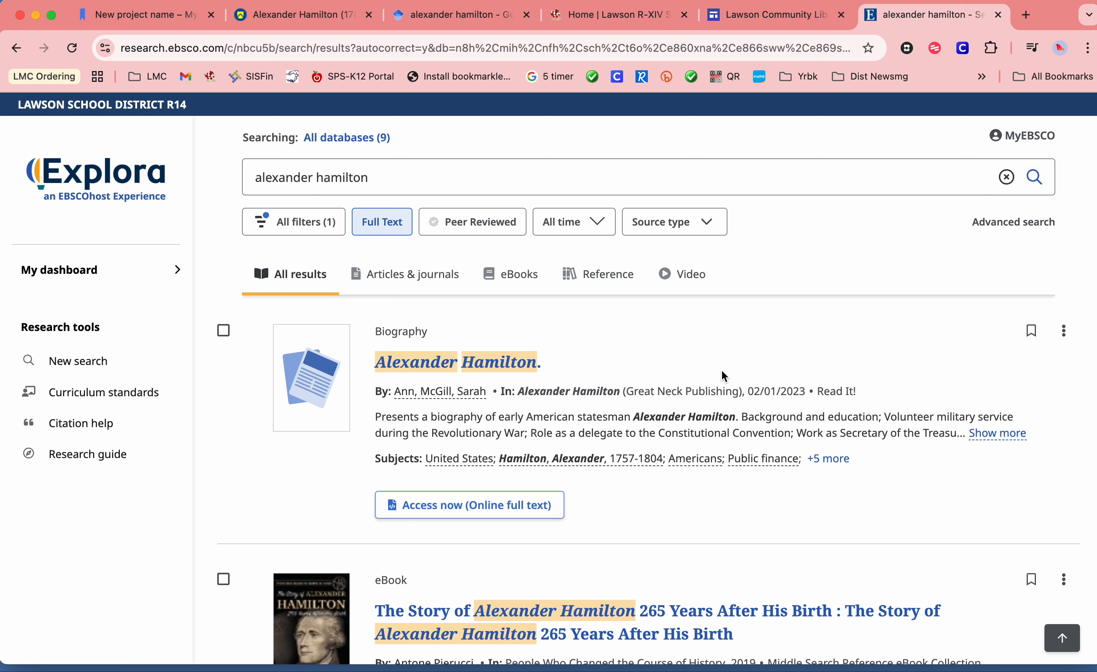
click(497, 504)
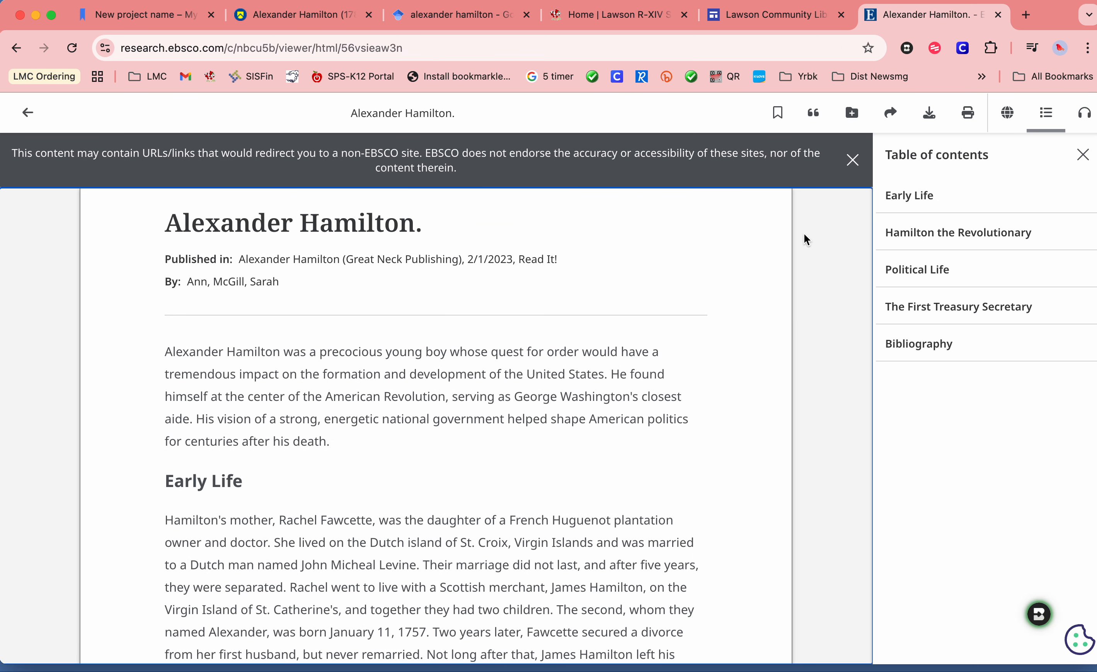
click(852, 160)
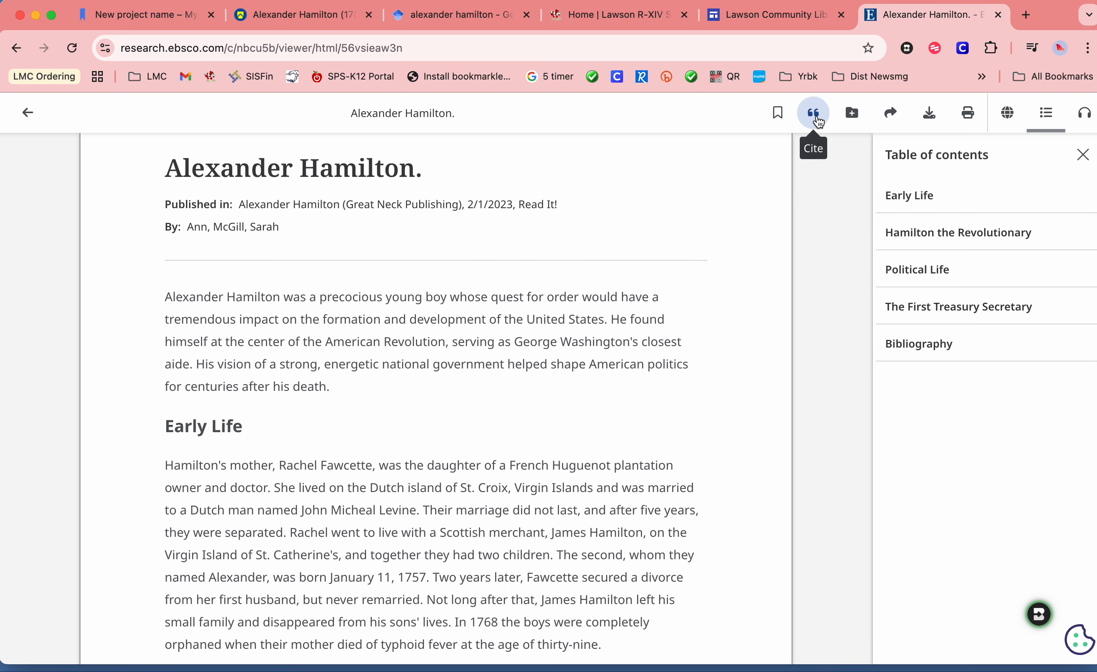
Step: Copy the biography's citation in MLA 9th Edition (Modern Language Assoc.) style and close the citation dialog
click(818, 122)
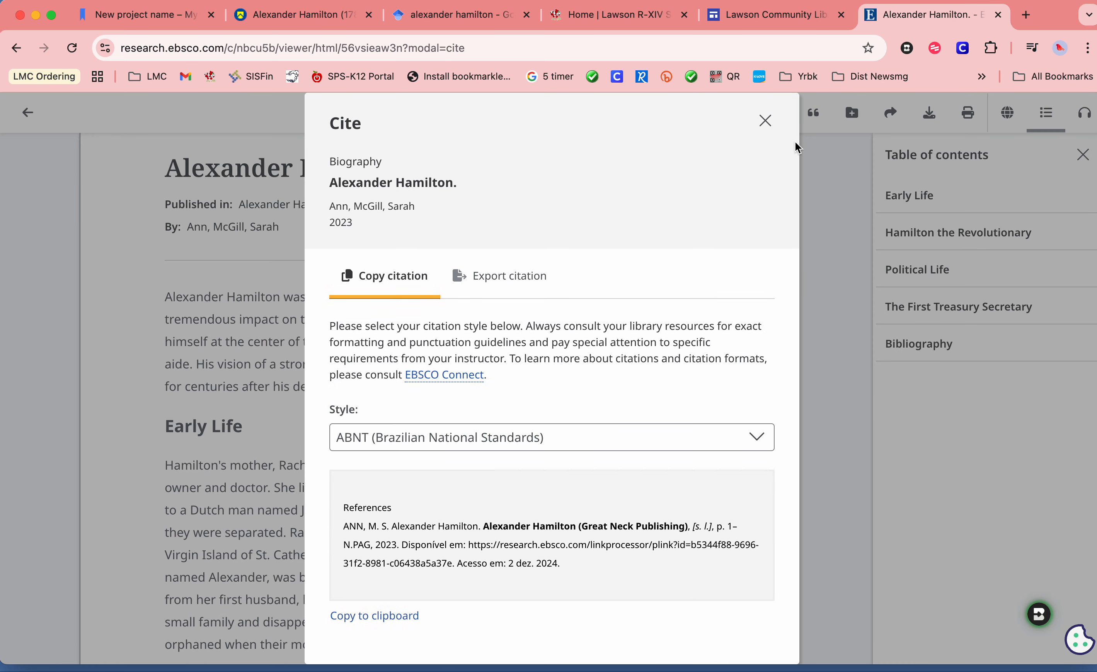
click(595, 440)
scroll(606, 546, down, 5)
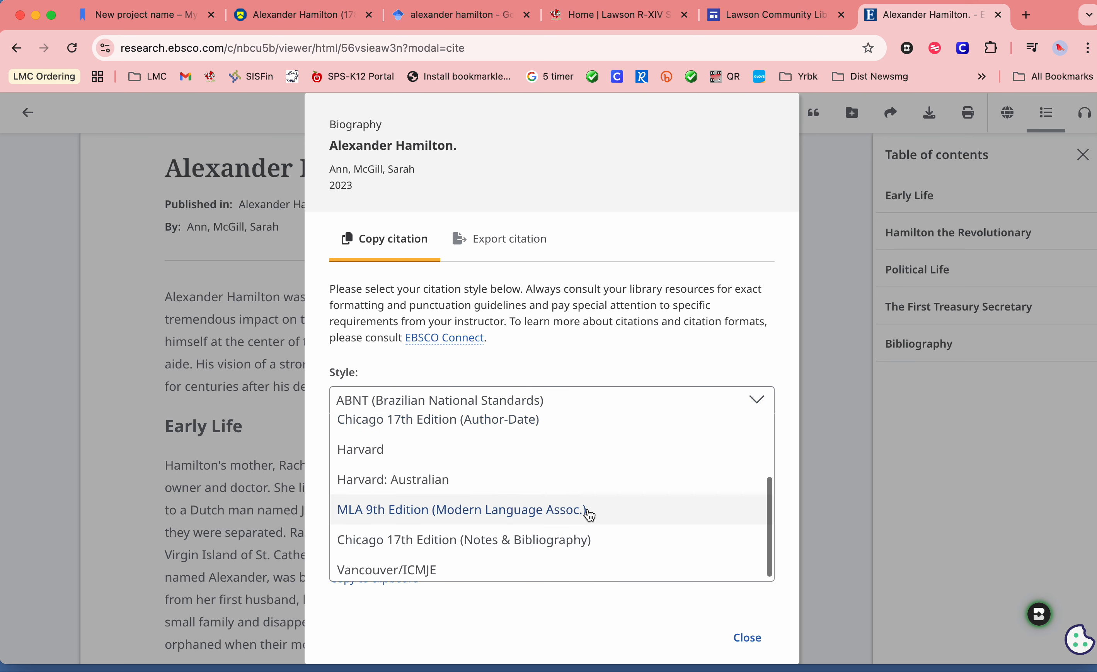
click(589, 513)
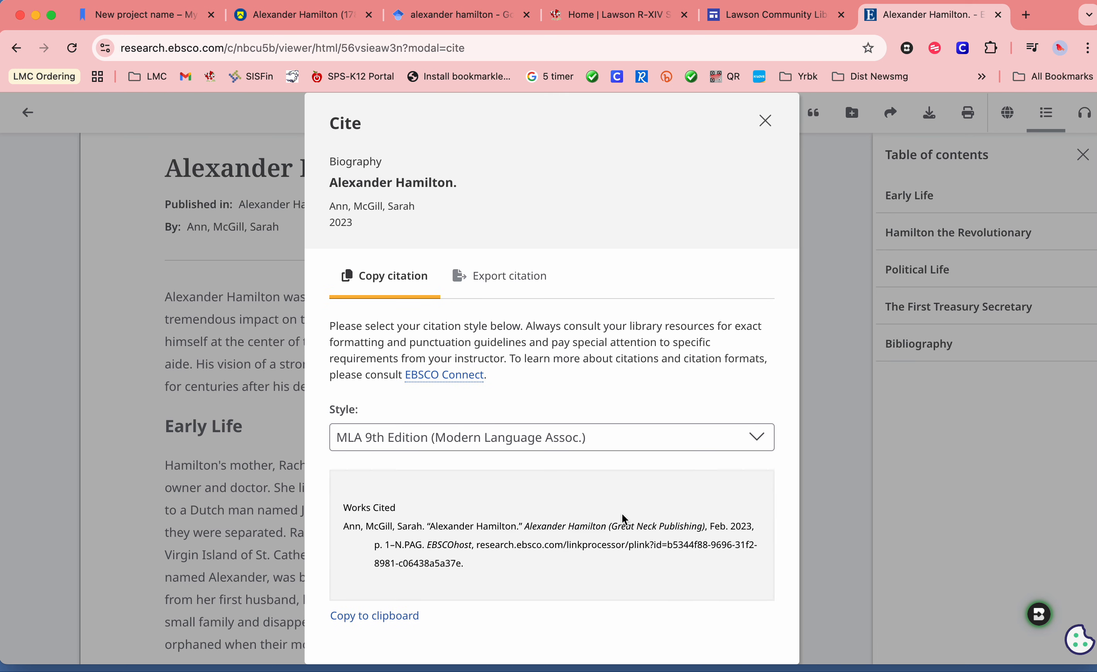
click(394, 576)
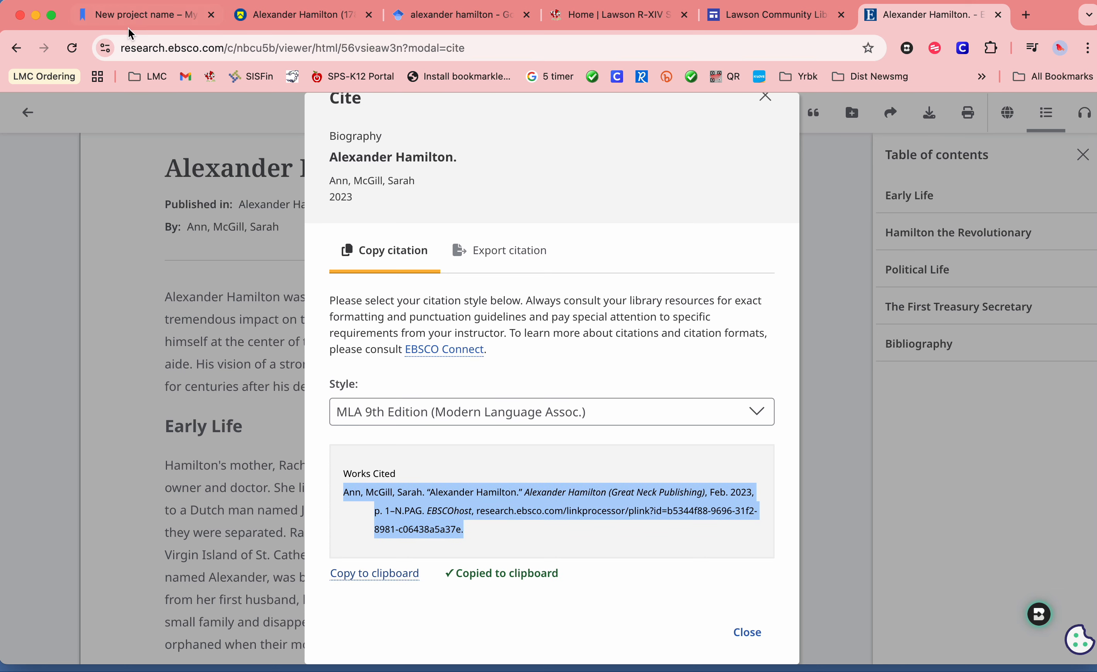
scroll(445, 261, up, 1)
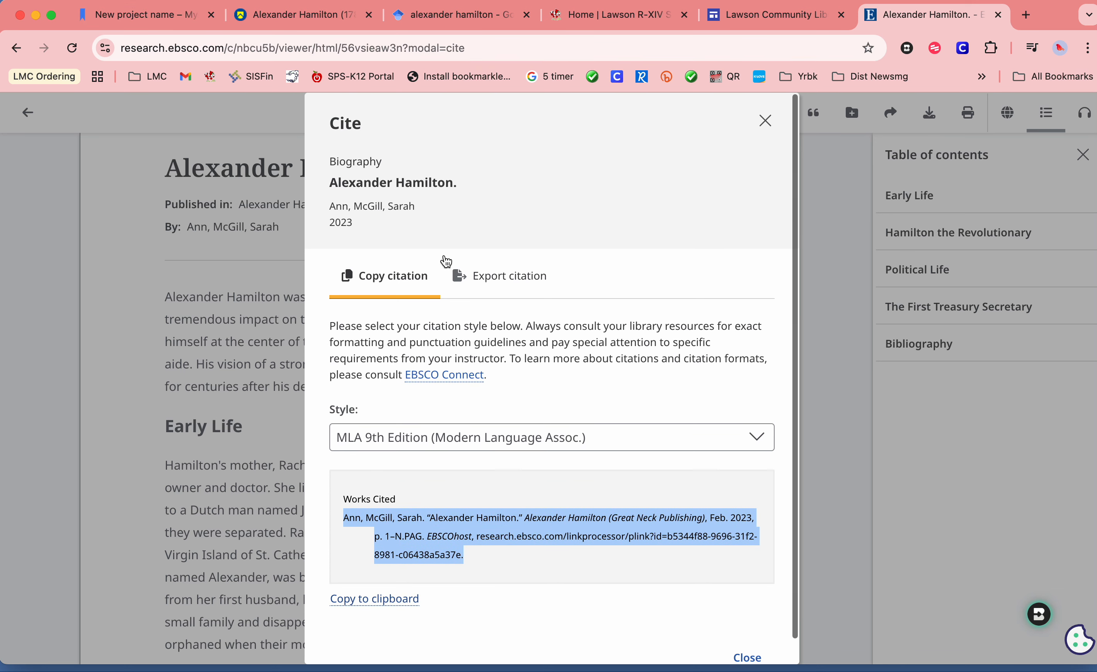
click(765, 121)
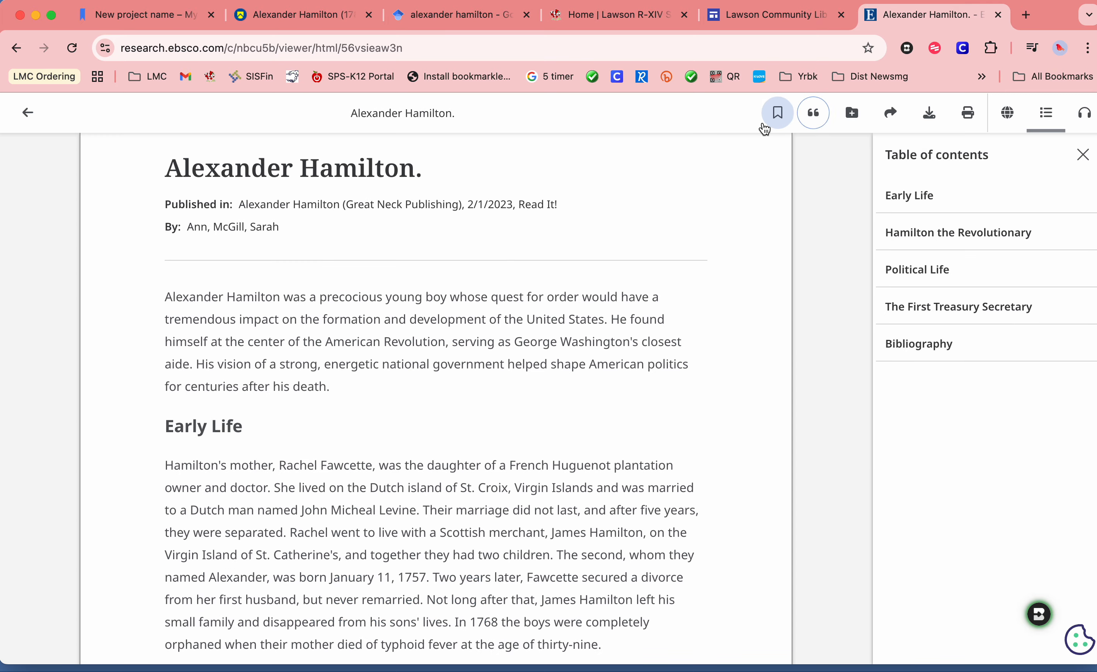
Step: Switch to MyBib, start a new citation, and open the list of additional source types
click(115, 16)
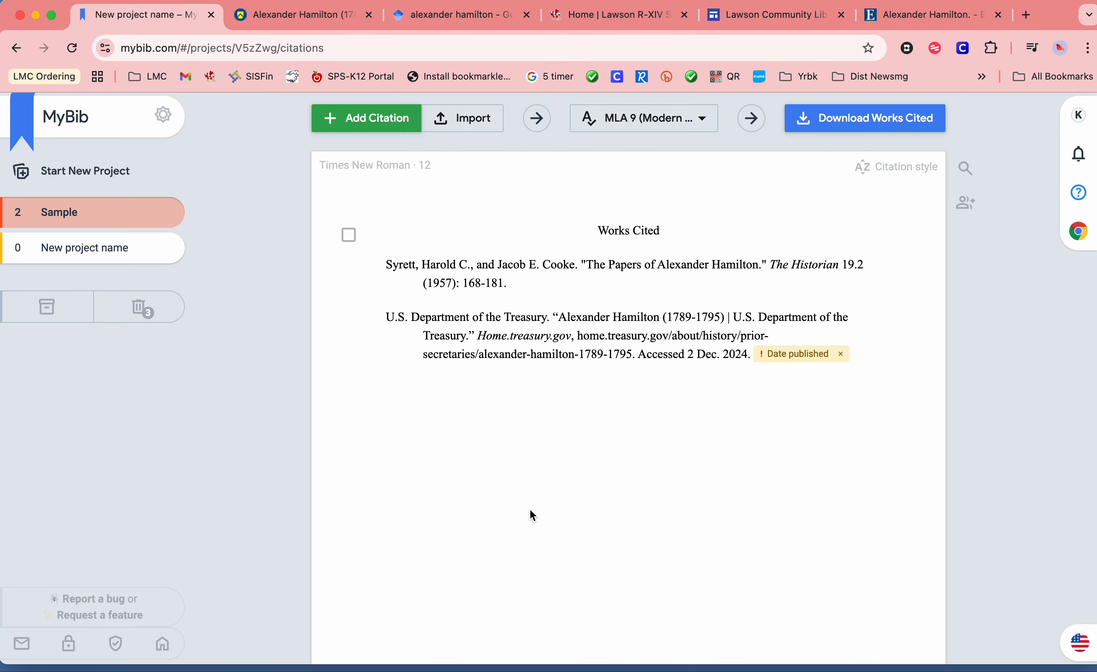
click(375, 120)
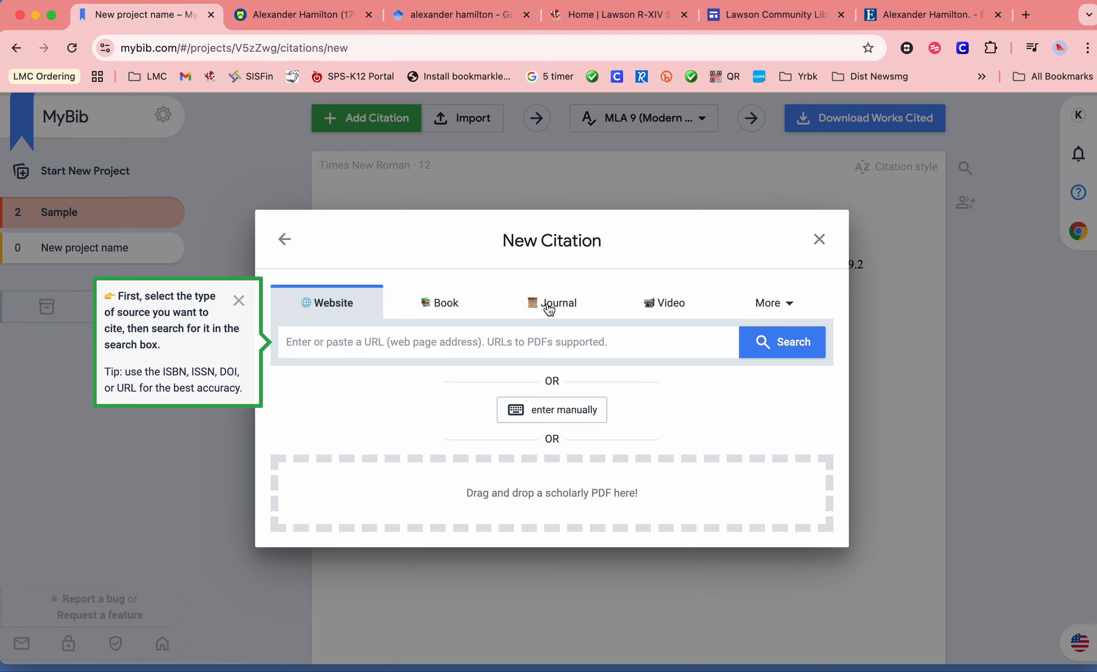
click(786, 305)
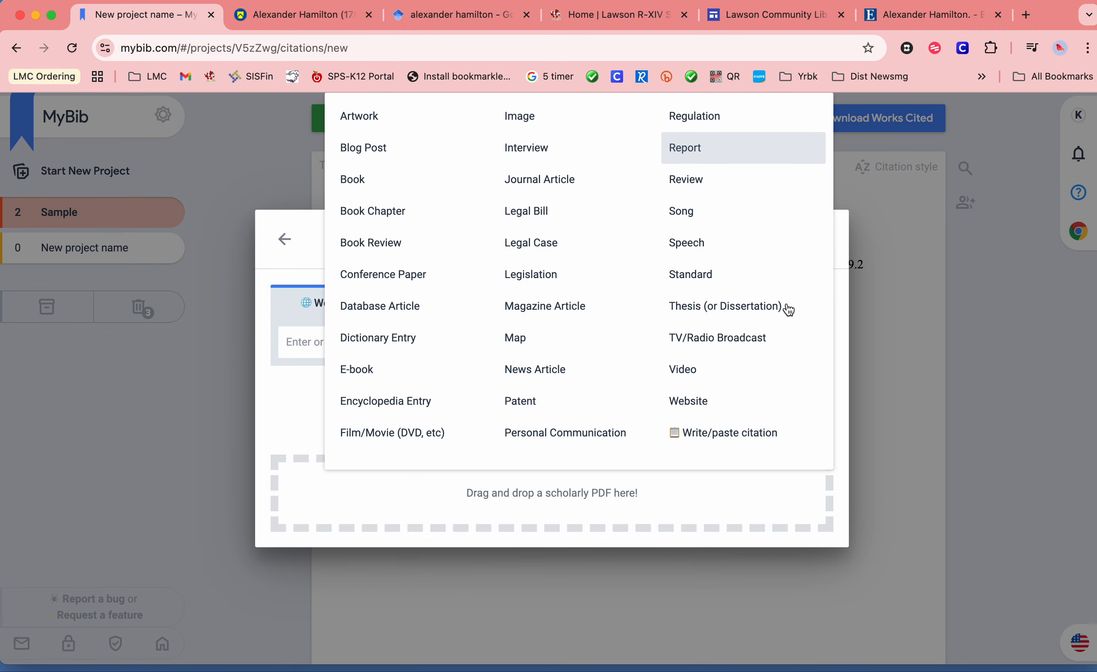
Step: Return to the Explora search results and expand the full description of the "Alexander Hamilton" biography
click(912, 22)
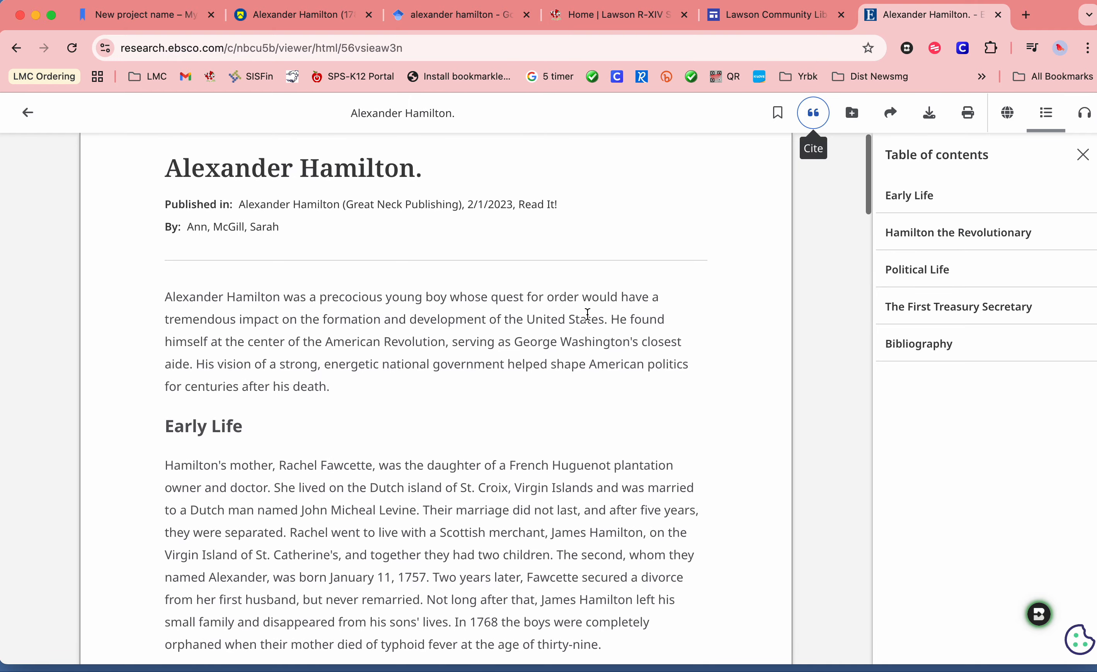
click(16, 49)
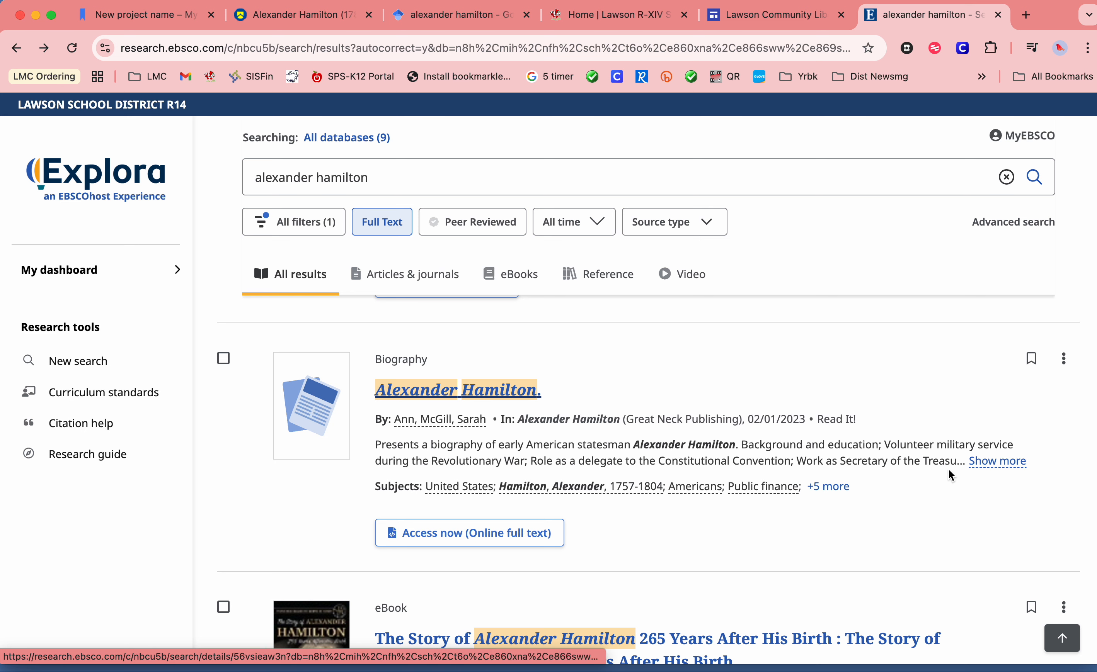
click(997, 461)
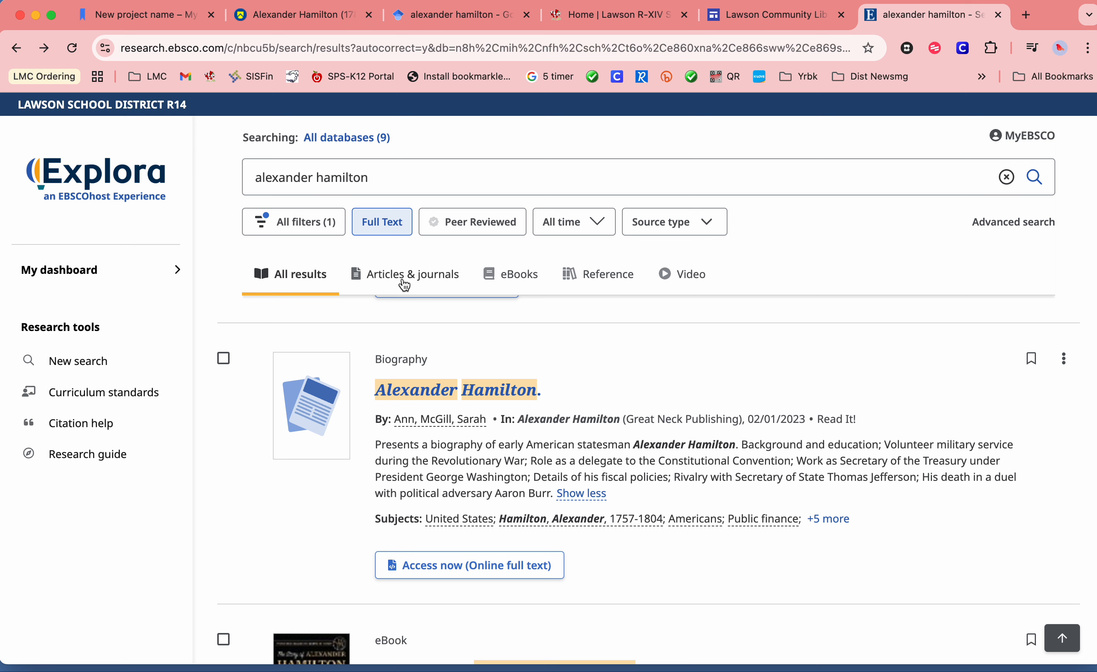
Step: Browse the Explora results for alexander hamilton by category: Articles & journals, eBooks, and Reference
click(420, 283)
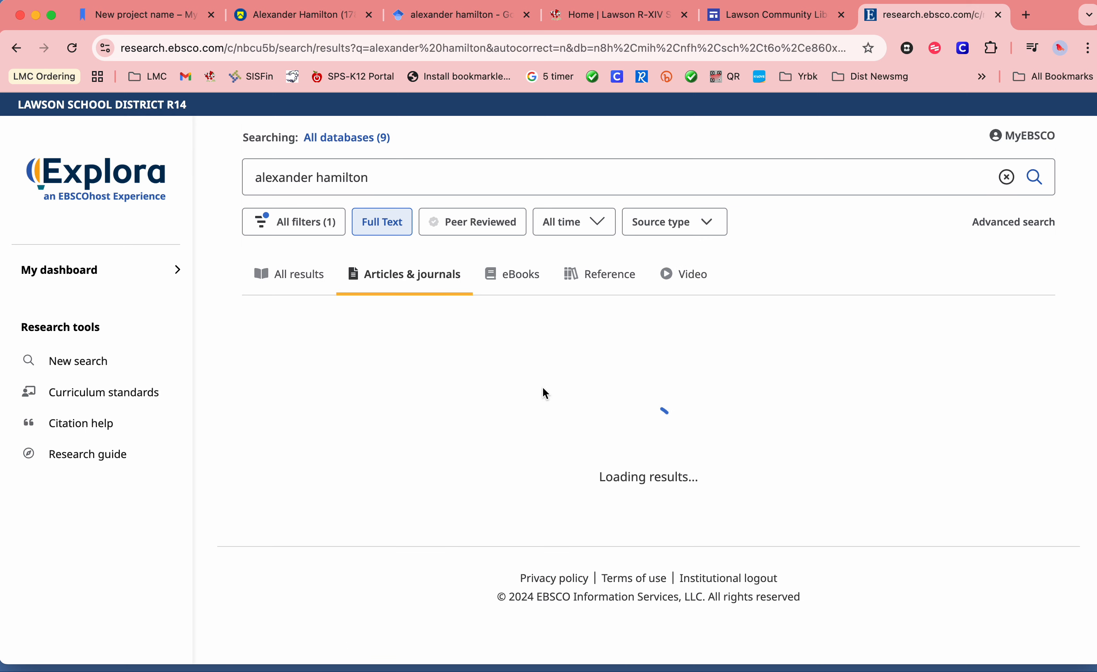
scroll(562, 475, down, 2)
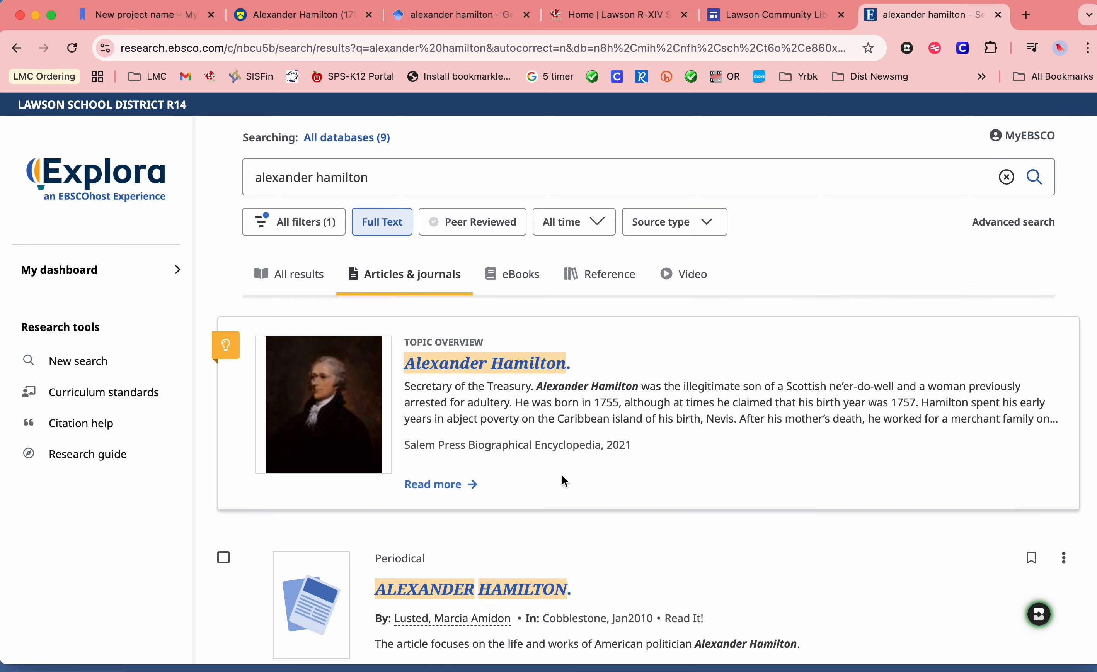
scroll(411, 558, down, 10)
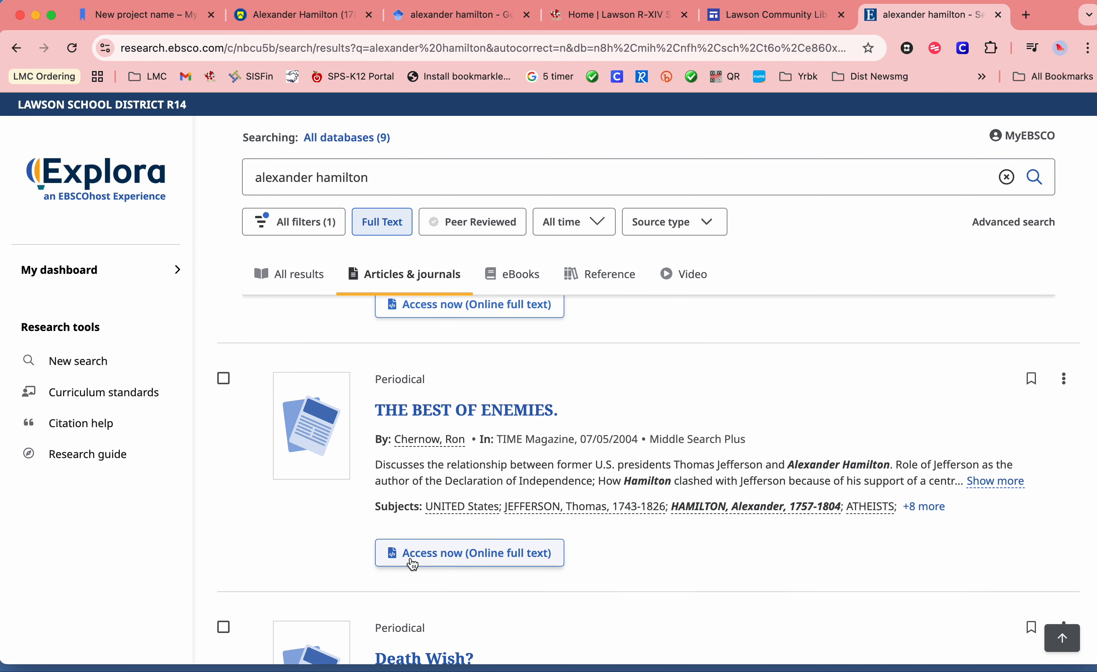
click(519, 275)
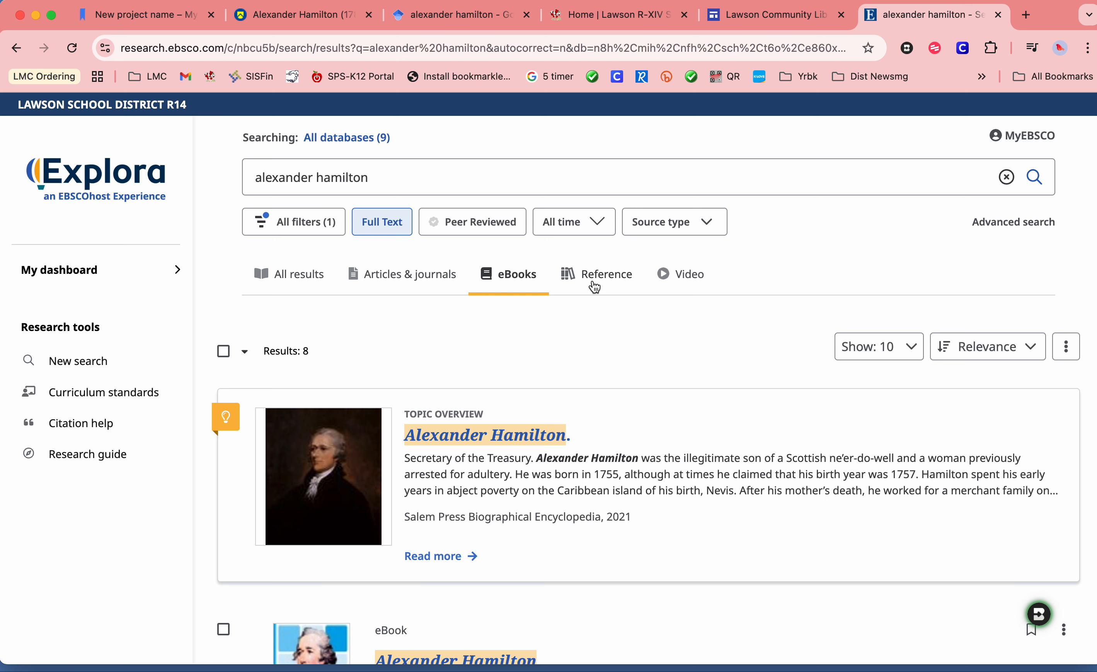
click(594, 281)
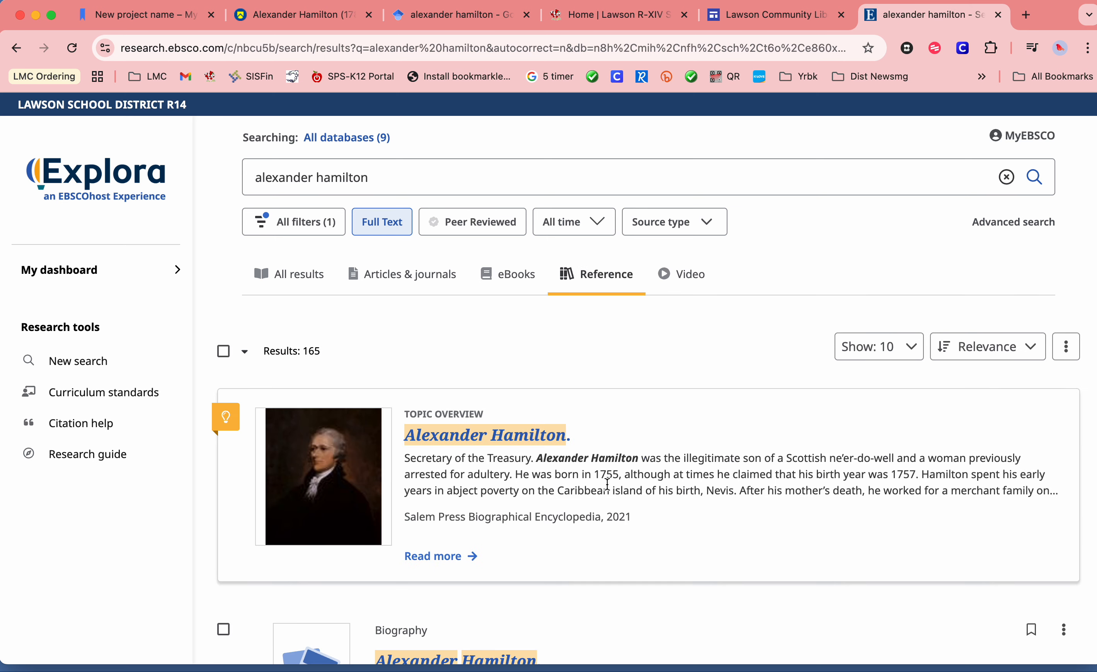
Step: Open the detail record of the "Alexander Hamilton" biography from Great Neck Publishing in the Reference results
scroll(607, 485, down, 5)
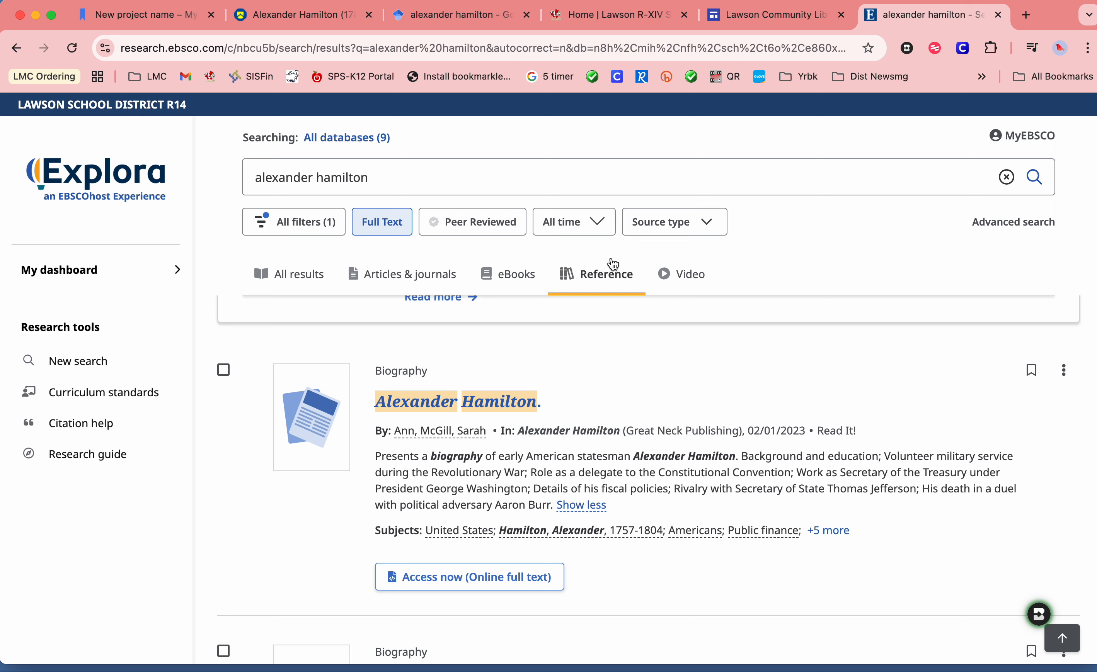
click(444, 405)
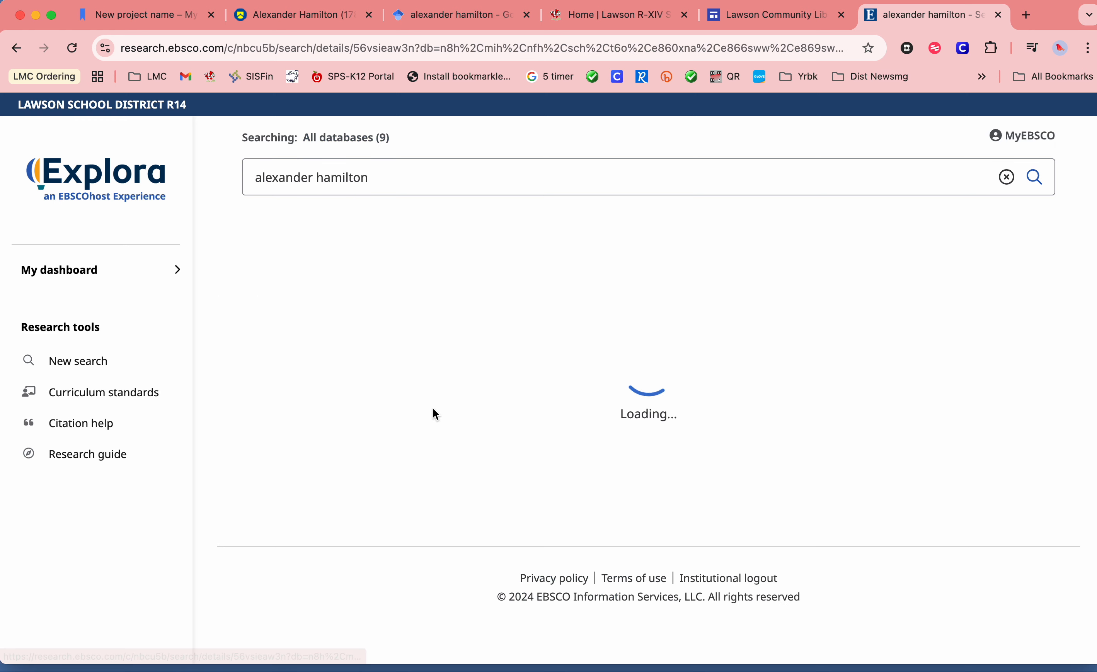
Step: Switch to MyBib, start a Database Article citation, and mark the article as online
click(146, 18)
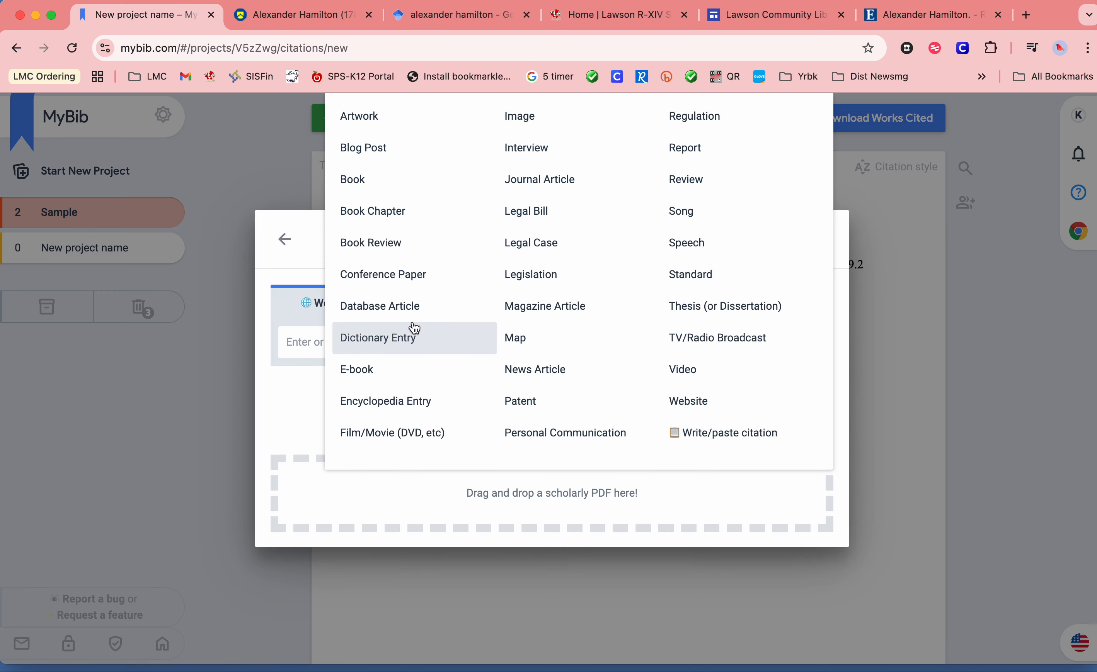
click(385, 308)
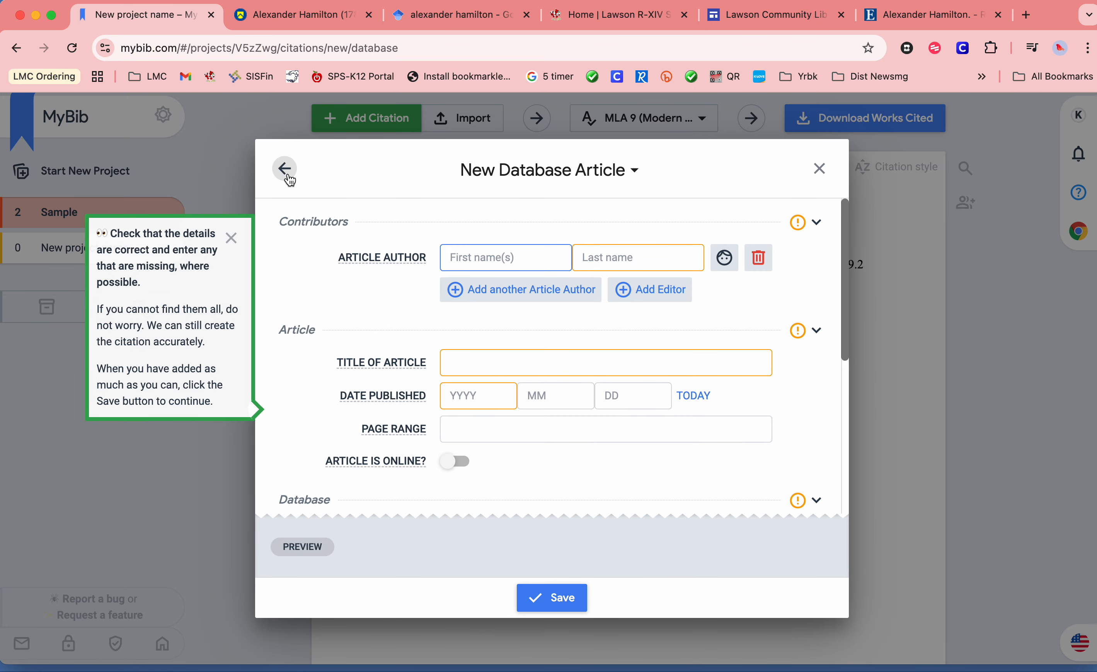
click(454, 464)
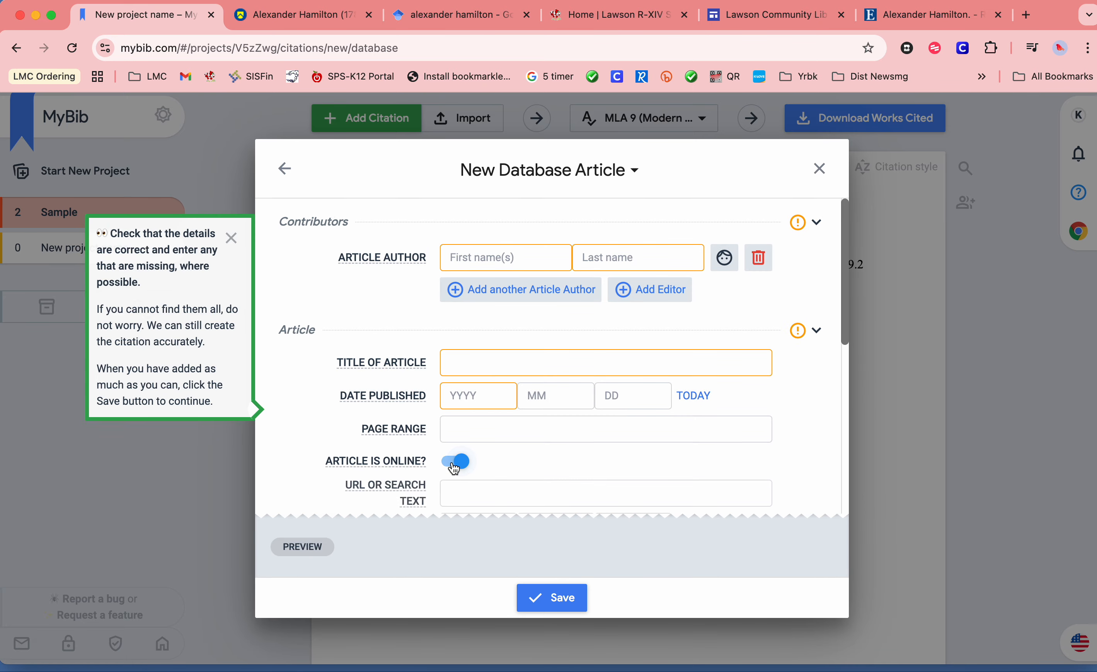
scroll(473, 486, down, 2)
click(468, 398)
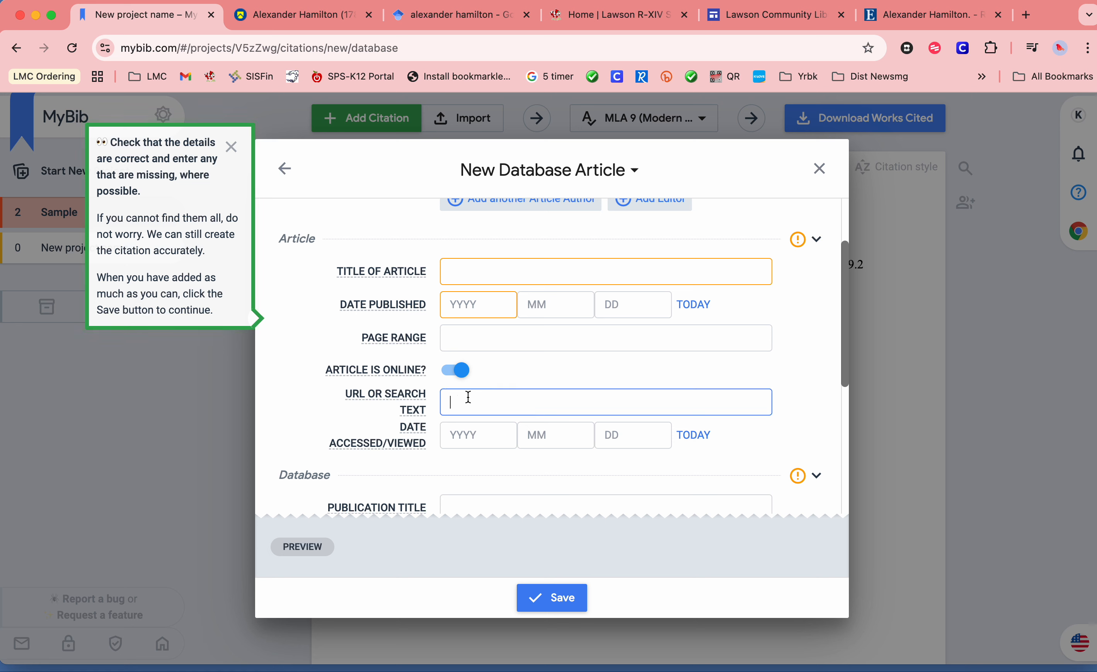
key(super+v)
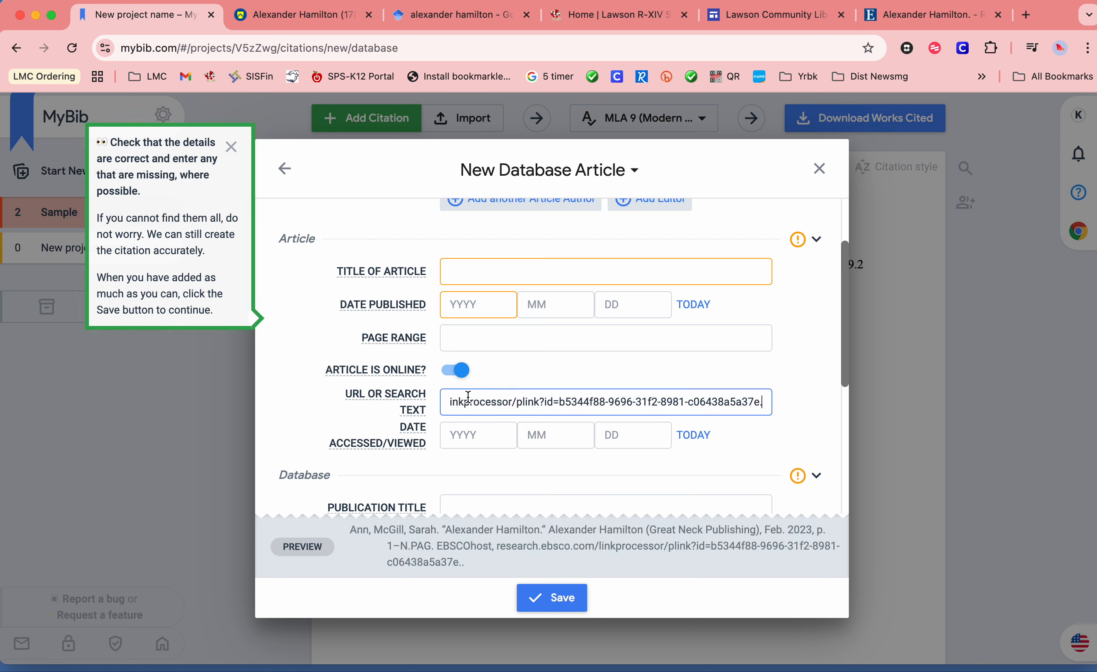
key(super+a)
key(BackSpace)
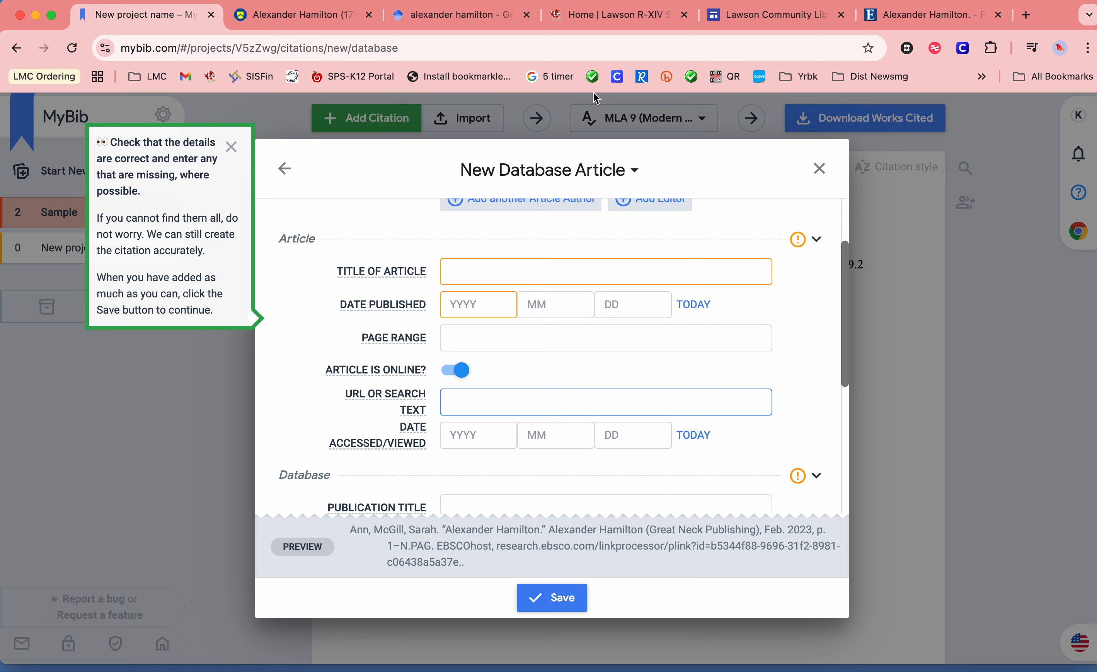
Step: Try filling the database article's URL field with the Explora biography page's web address, and go back to the source type selection
click(889, 18)
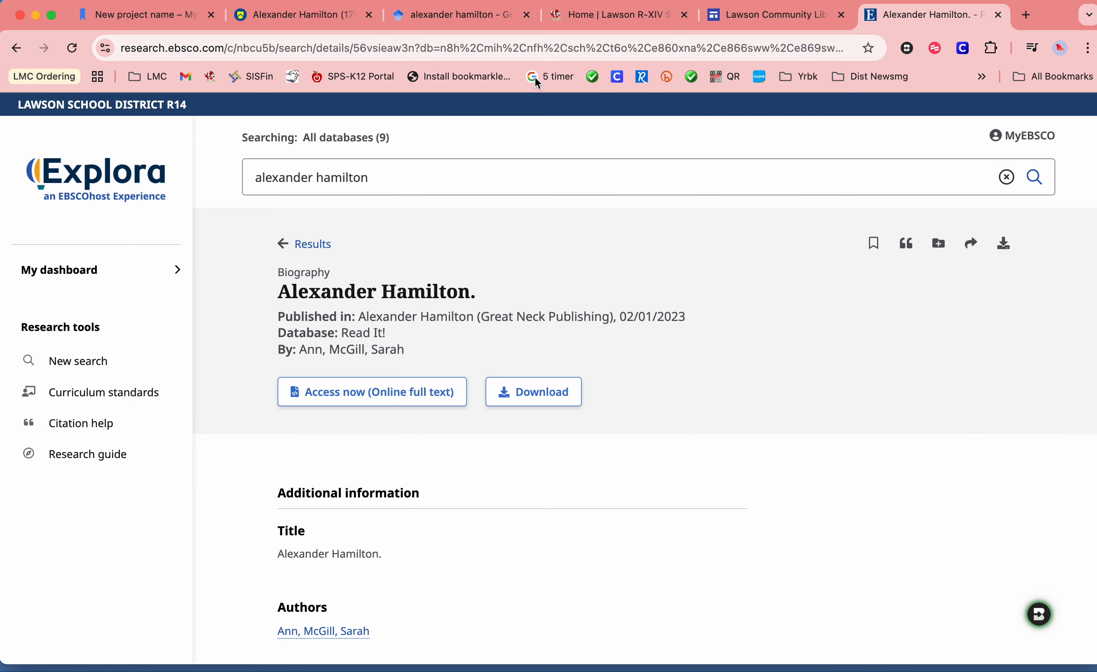
click(355, 46)
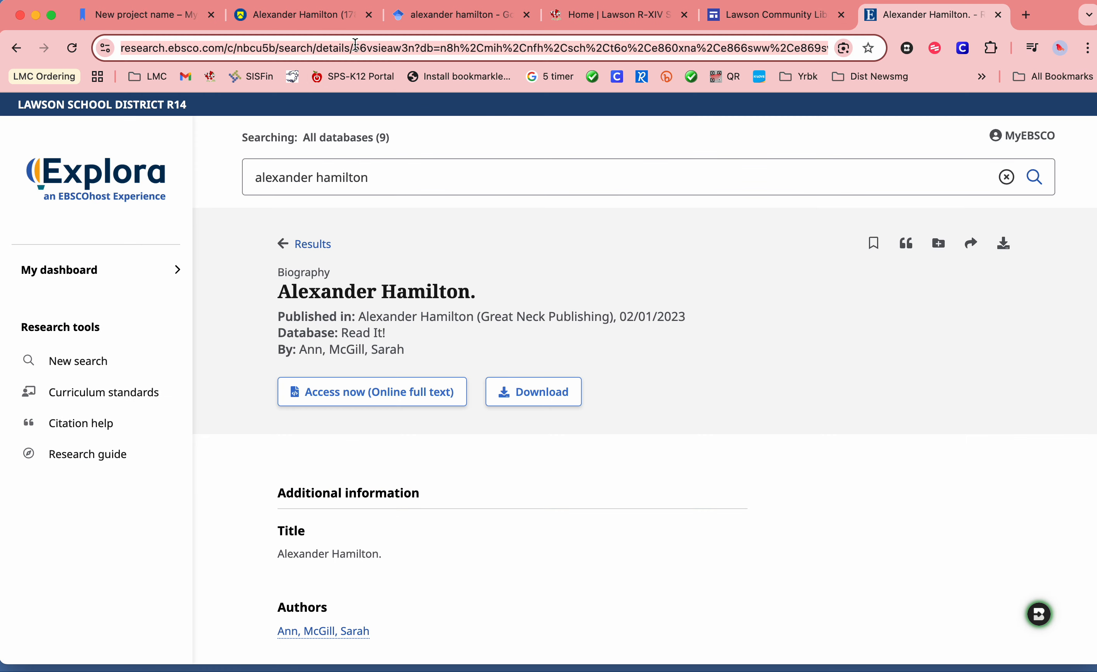
click(144, 15)
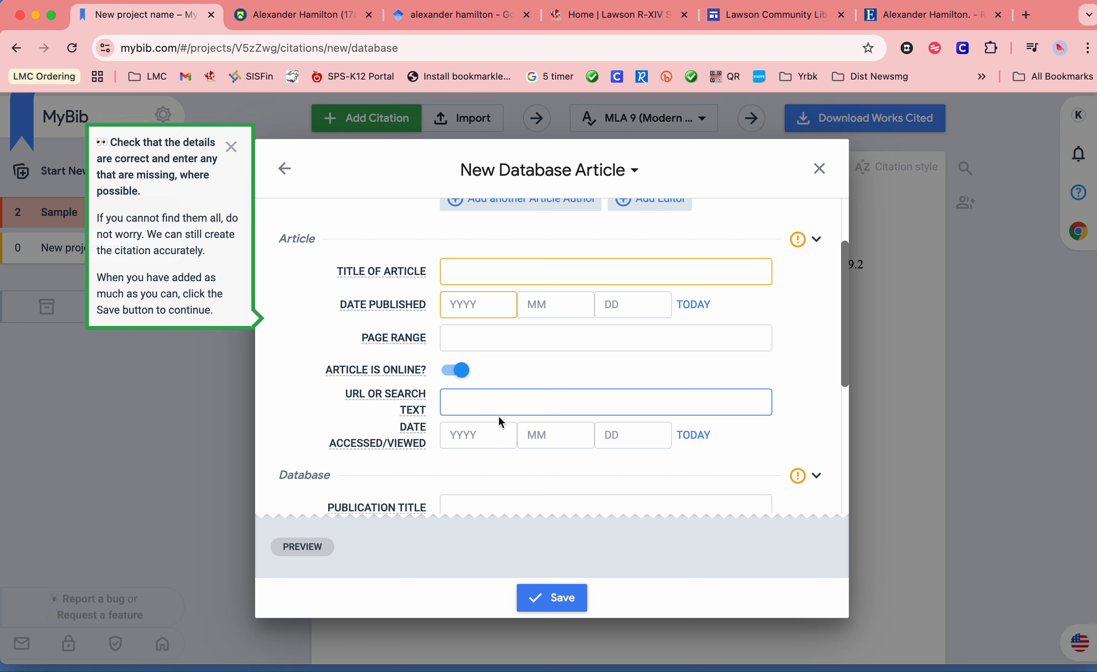
text(https://research.ebsco.com/c/nbcu5b/search/details/56vsieaw3n?db=n8h%2Cmih%2Cnfh%2Csch%2Ct6o%2Ce860xna%2Ce866sww%2Ce869sww%2Celr&isDashboardExpanded=false&limiters=FT%3AY&q=alexander%20hamilton)
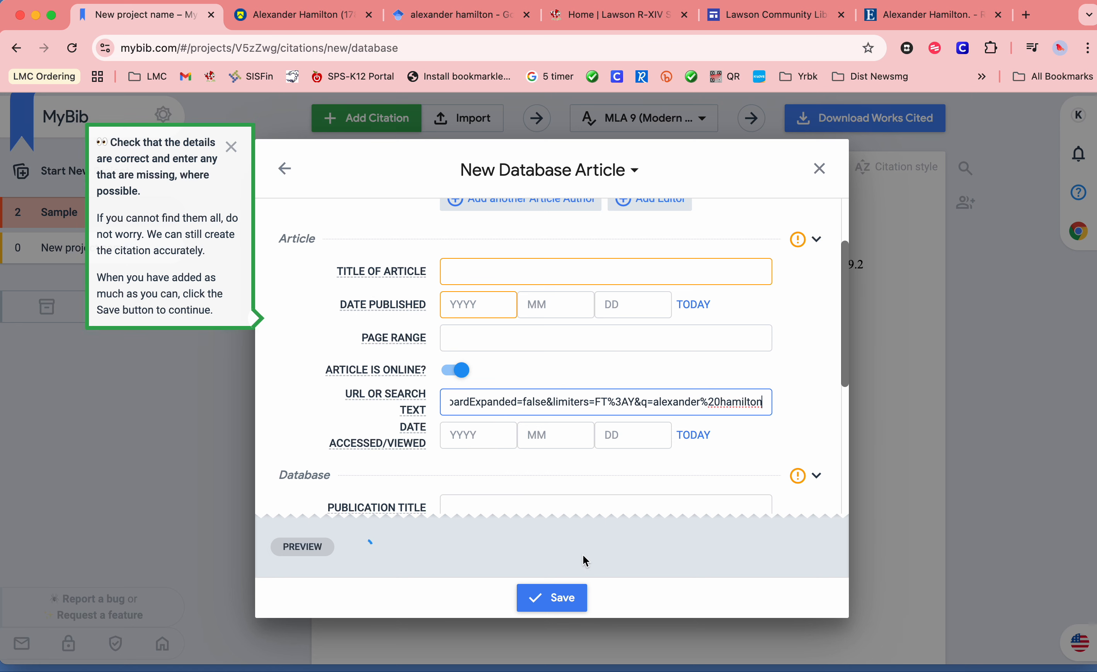
key(Tab)
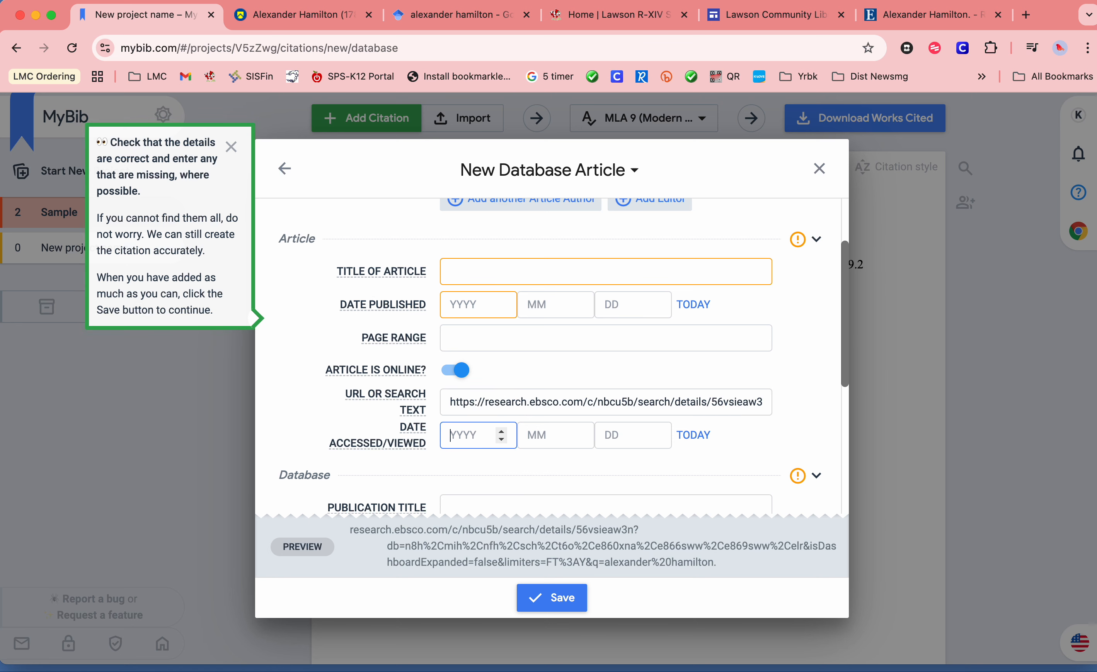
scroll(672, 396, up, 2)
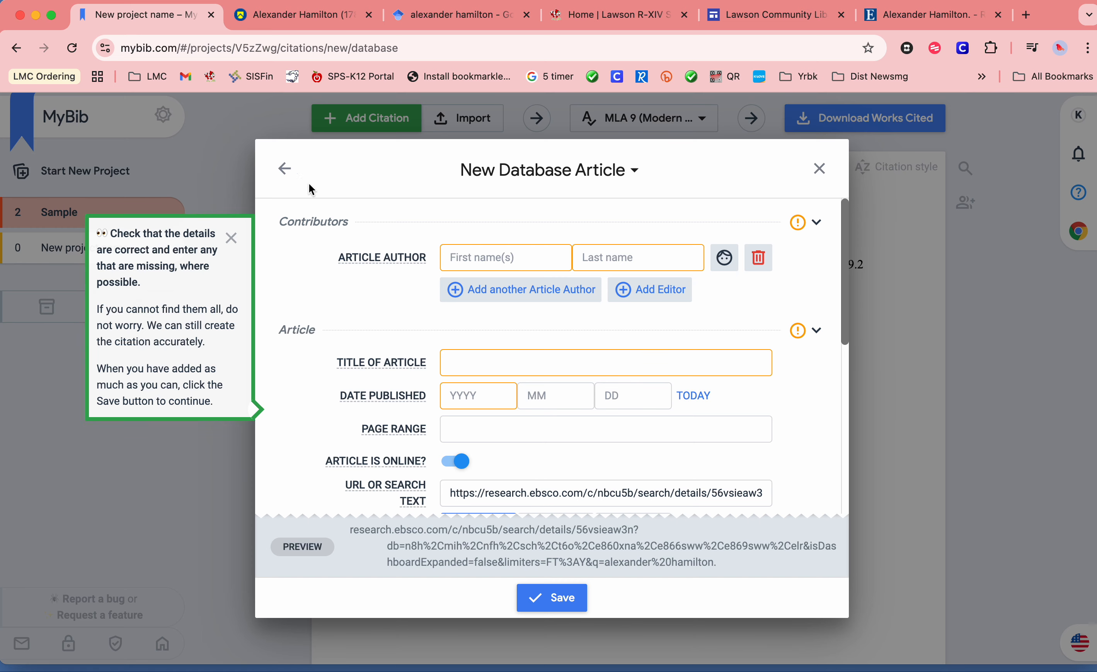
click(286, 170)
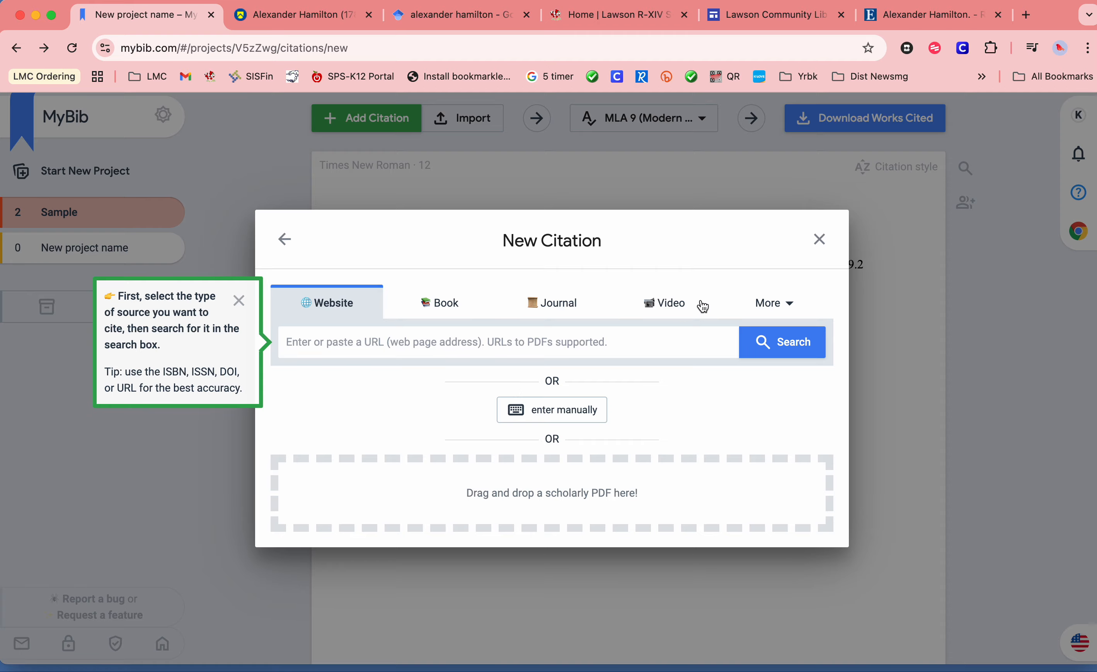
Step: Choose Write/paste citation as the source type for the new citation and activate its citation field
click(788, 306)
click(743, 450)
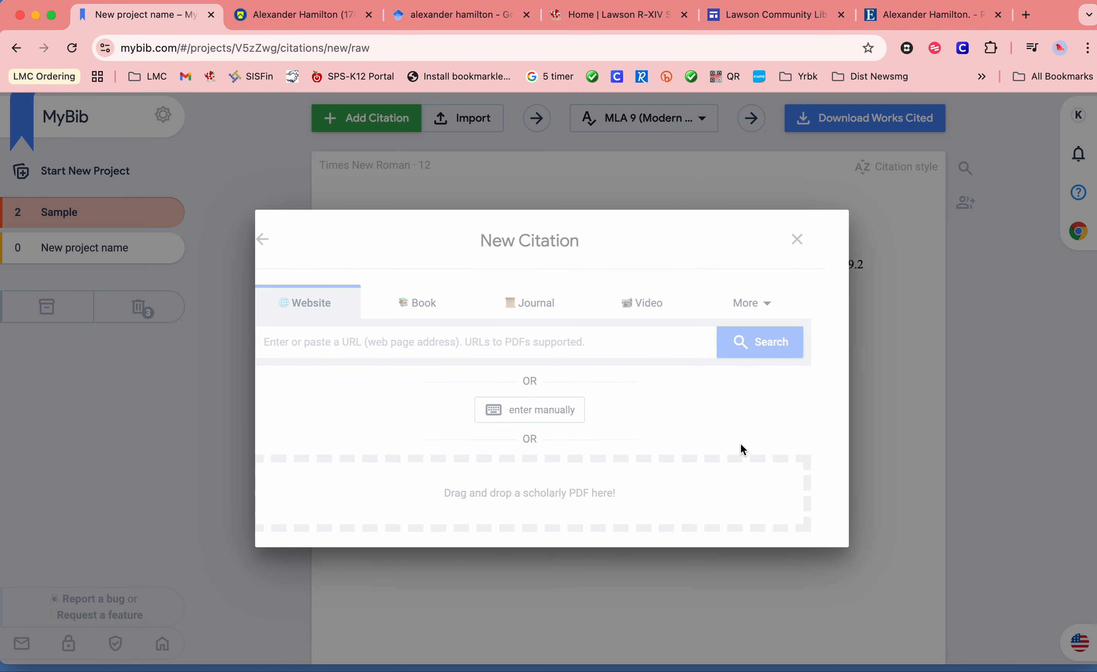
click(473, 300)
key(super+v)
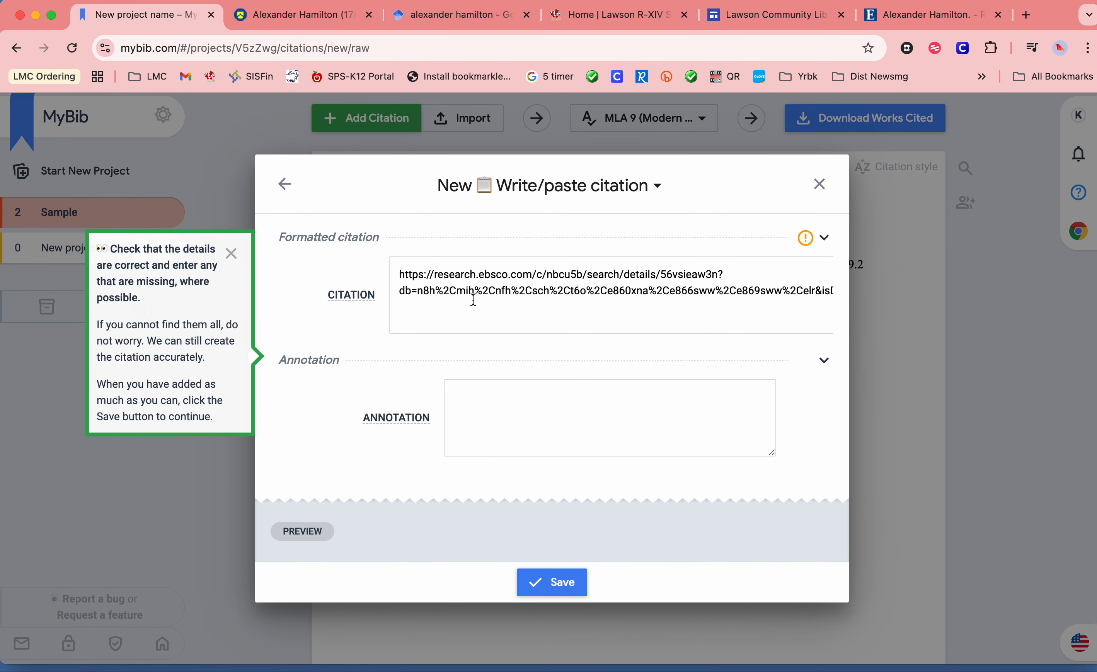
key(super+a)
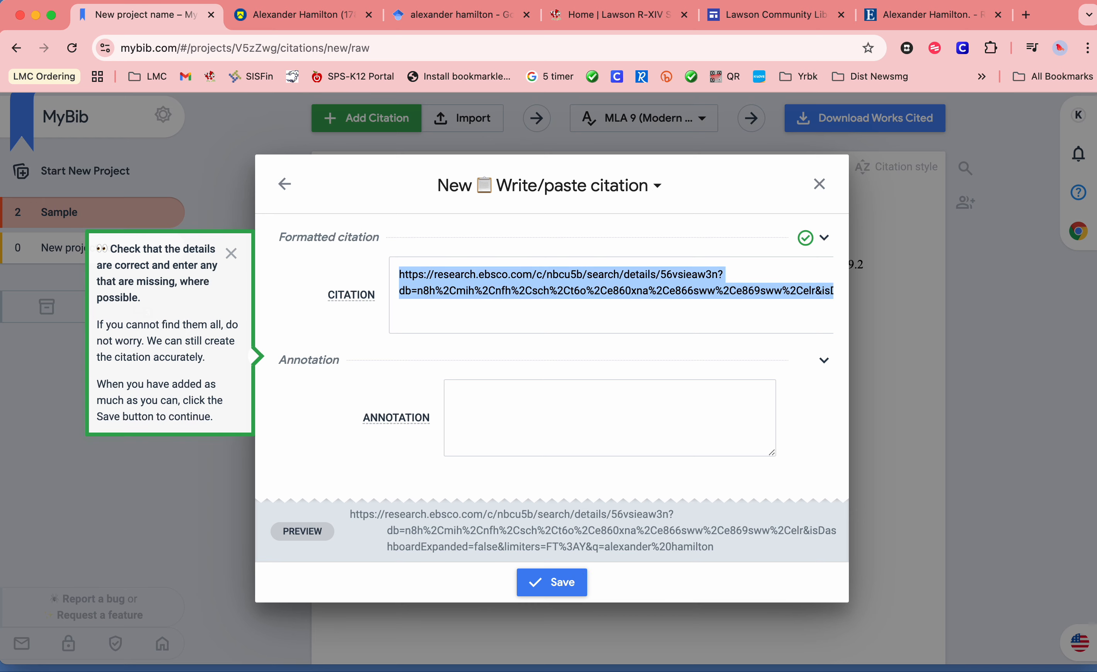
key(BackSpace)
Step: Switch to the Explora biography record and copy its citation in MLA 9th Edition (Modern Language Assoc.) style
click(917, 17)
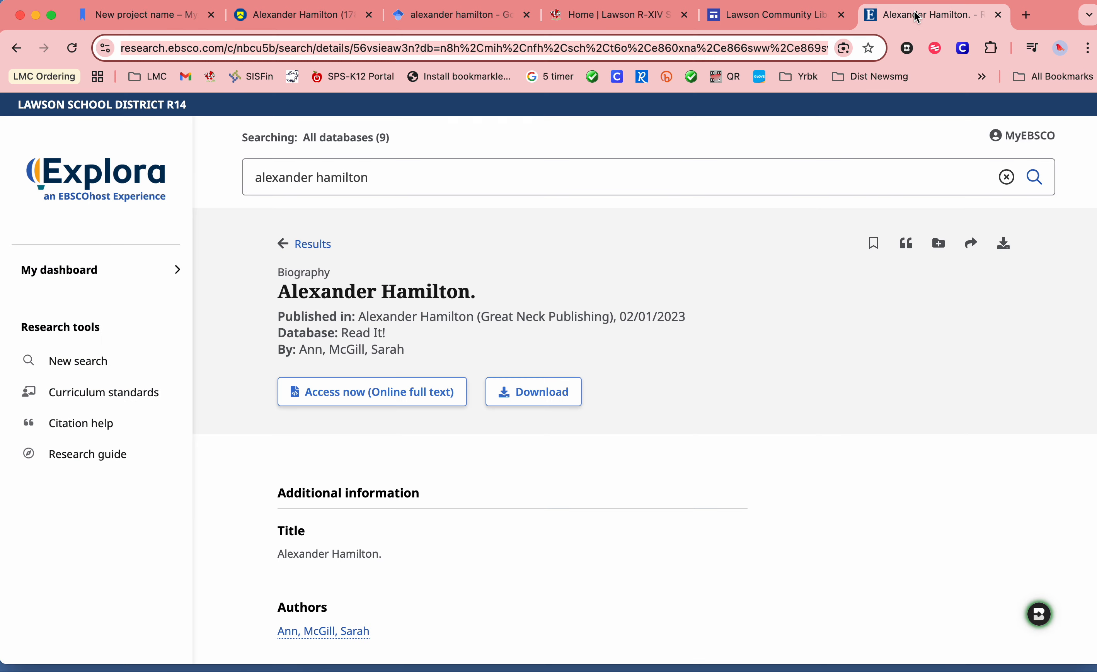
click(906, 243)
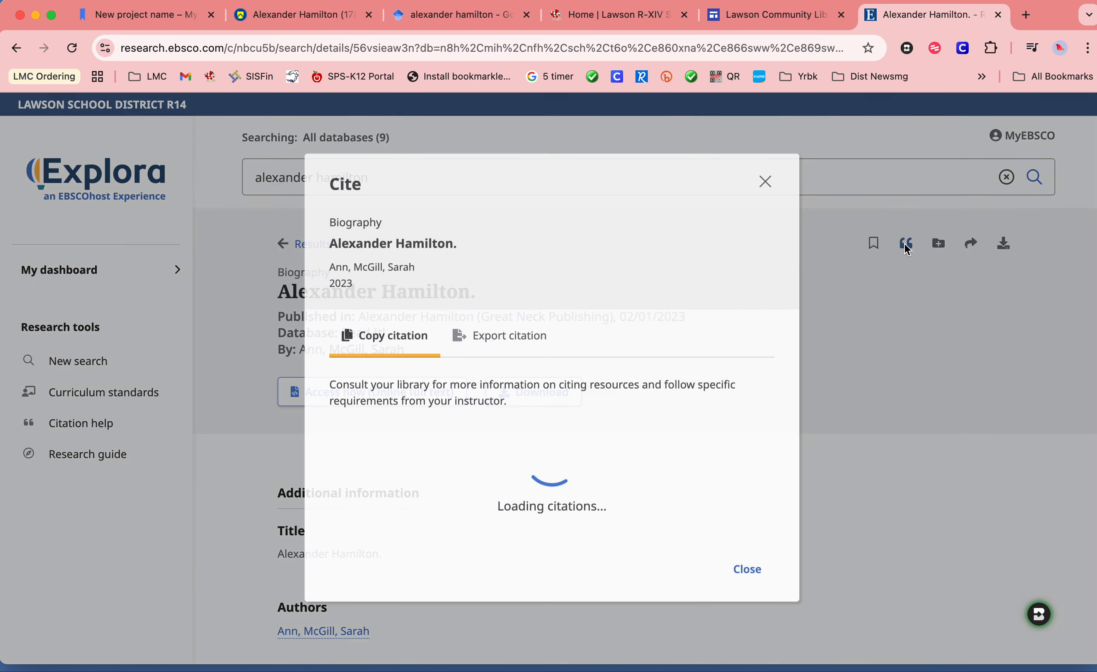
click(563, 393)
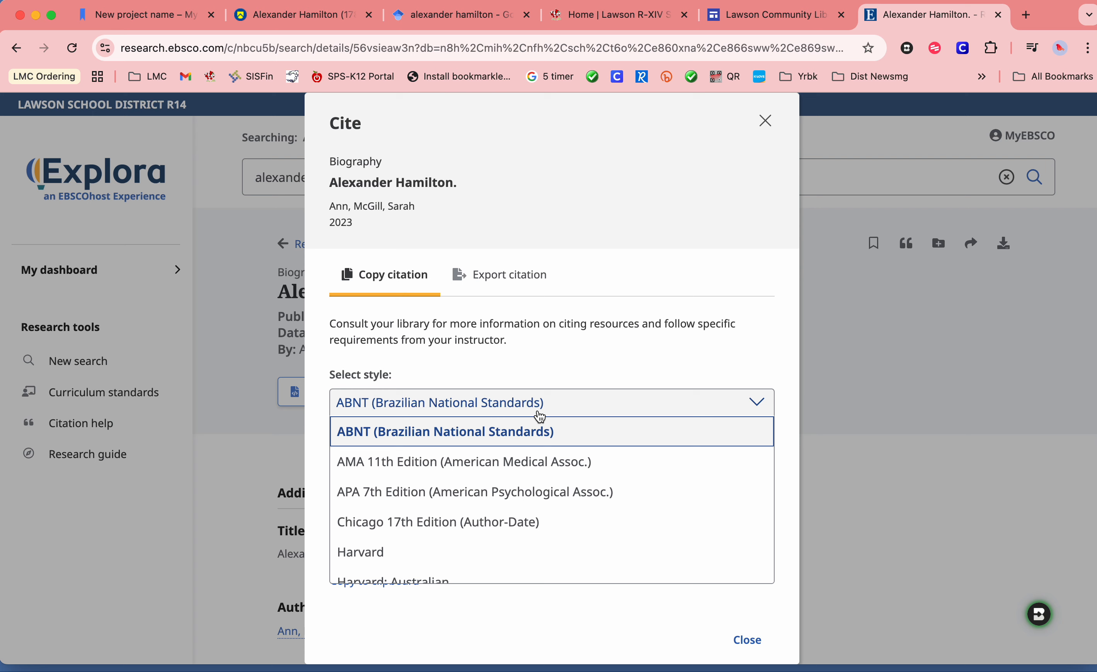
scroll(545, 517, down, 2)
click(541, 518)
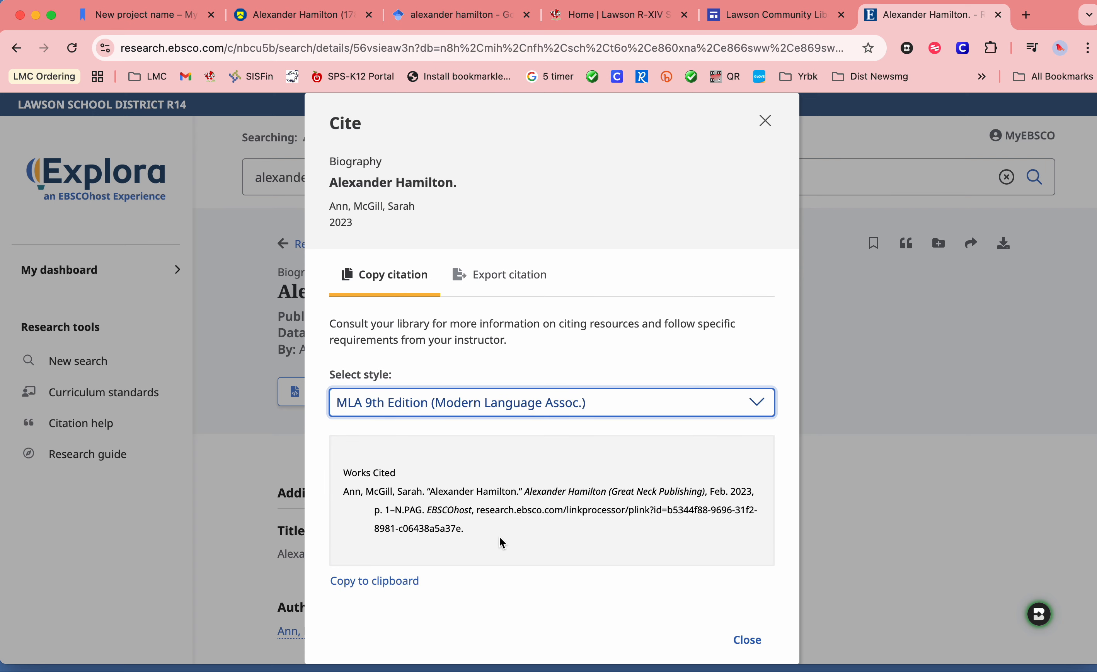
click(412, 570)
Step: Switch to MyBib, paste the copied biography citation into the Write/paste citation form, and save it
click(132, 13)
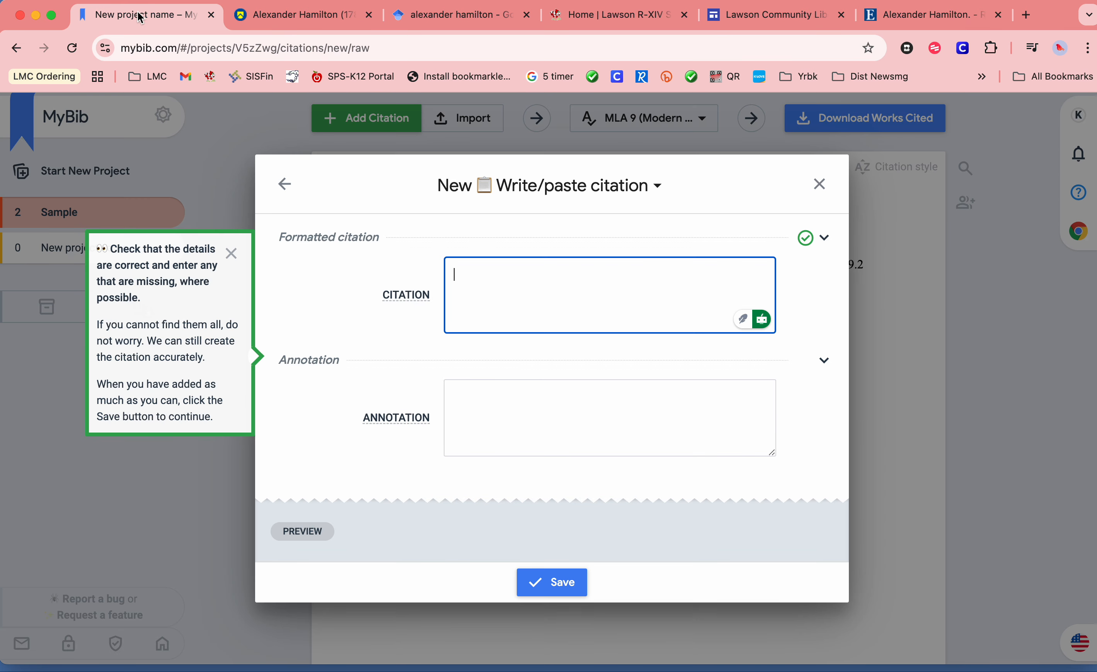
key(super+v)
click(565, 589)
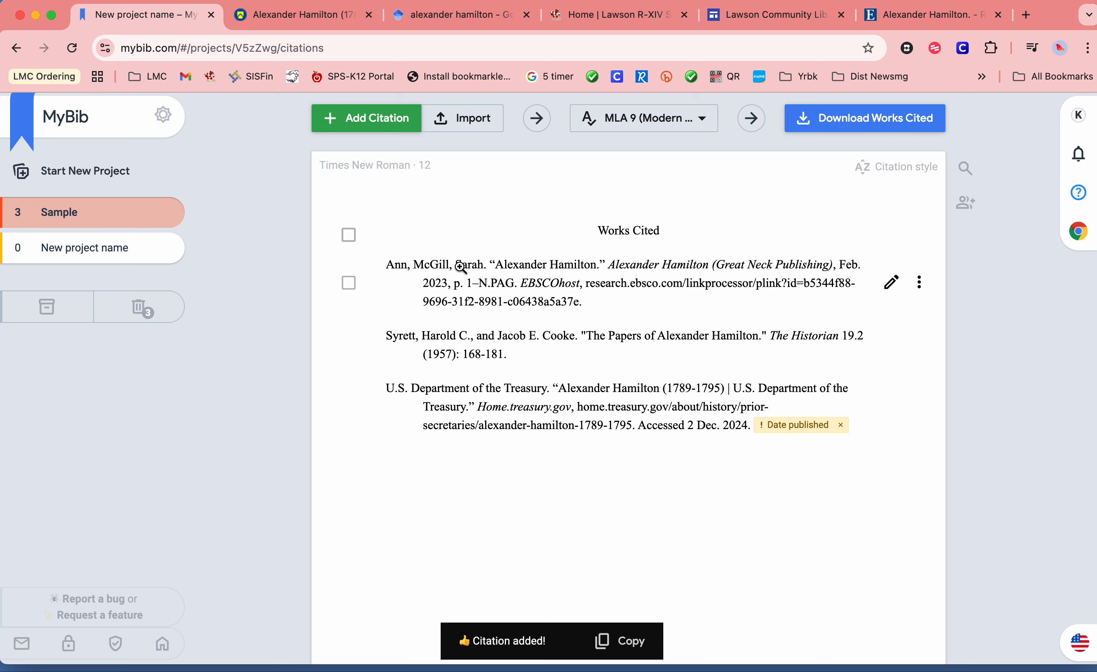
Step: Switch back to the Explora biography record and close its citation dialog
click(928, 14)
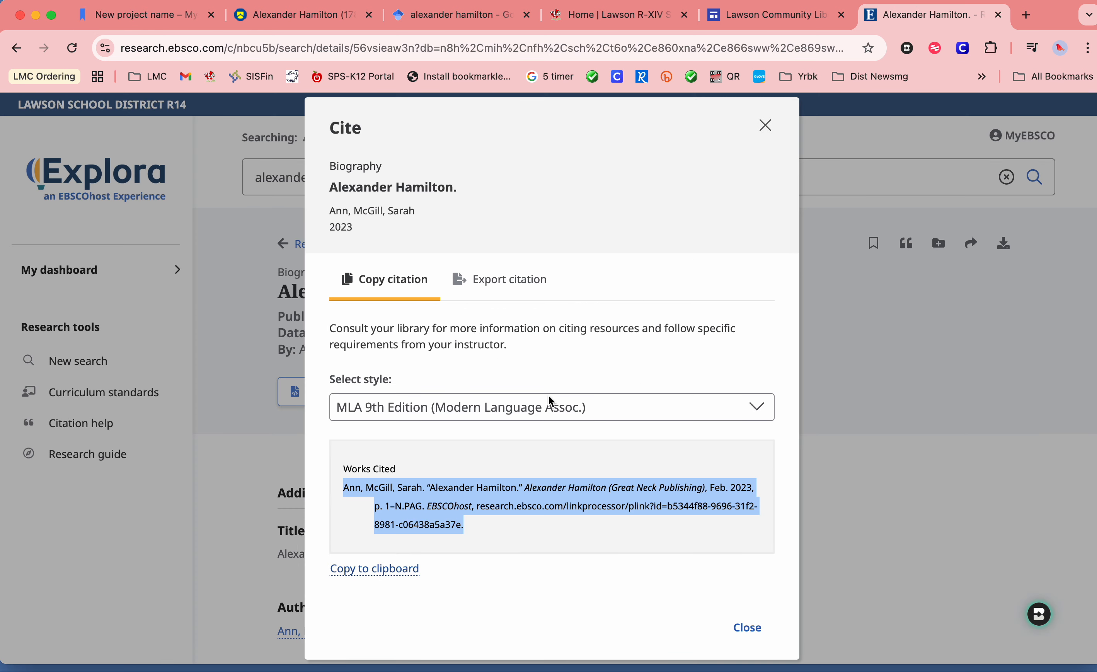
click(765, 126)
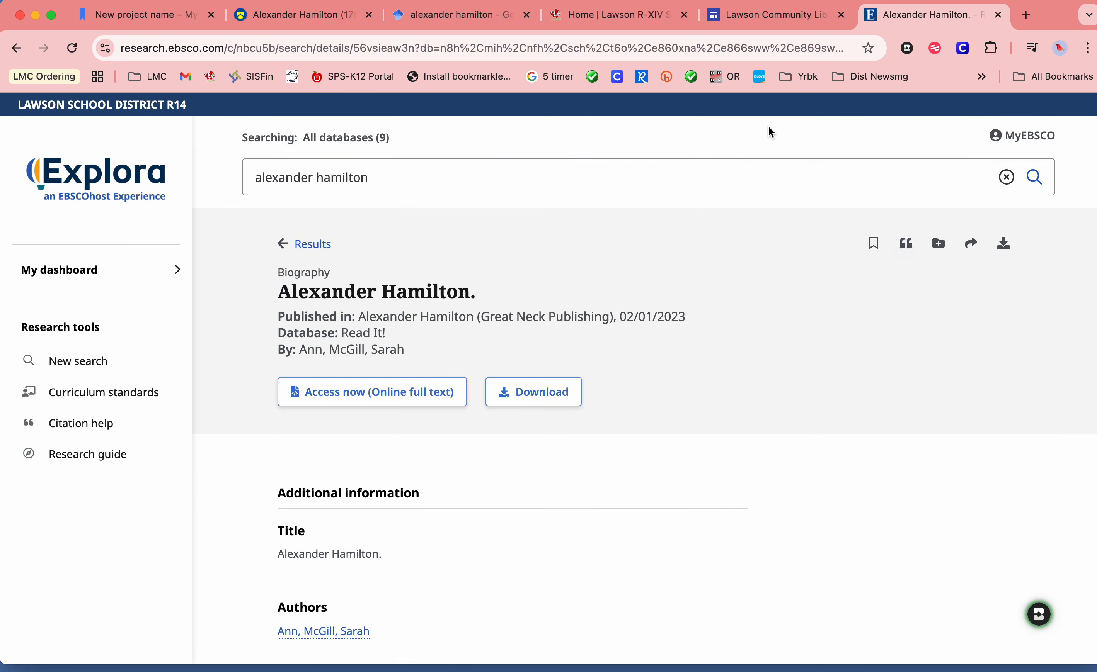
click(346, 353)
Step: Return to MyBib and examine the additional actions available for the biography's works cited entry
click(147, 15)
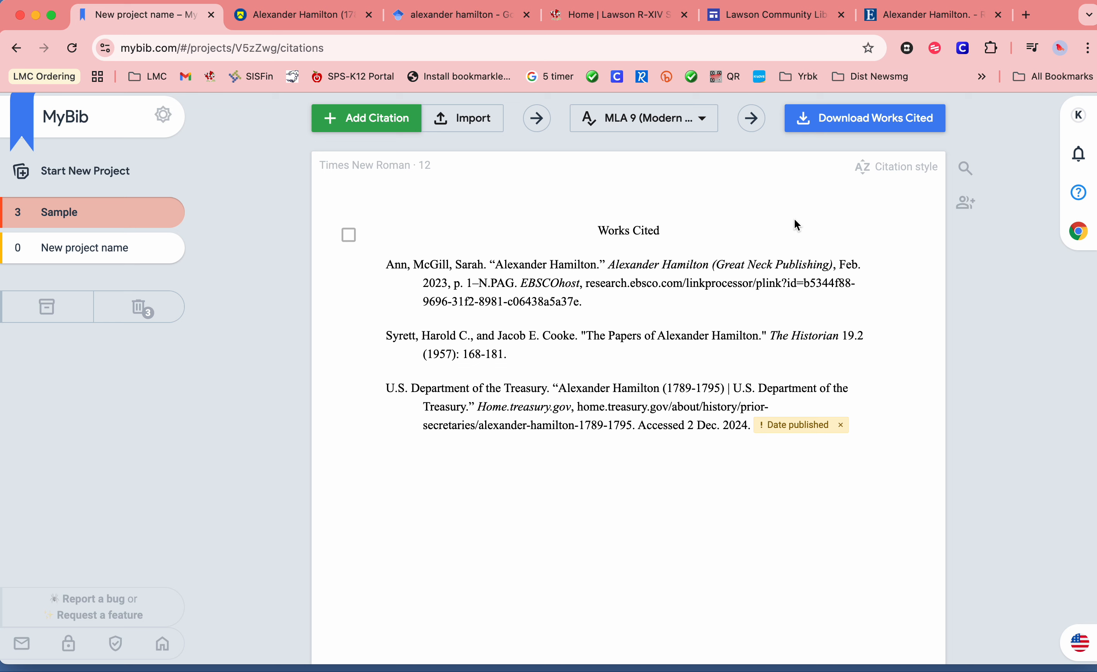
click(920, 284)
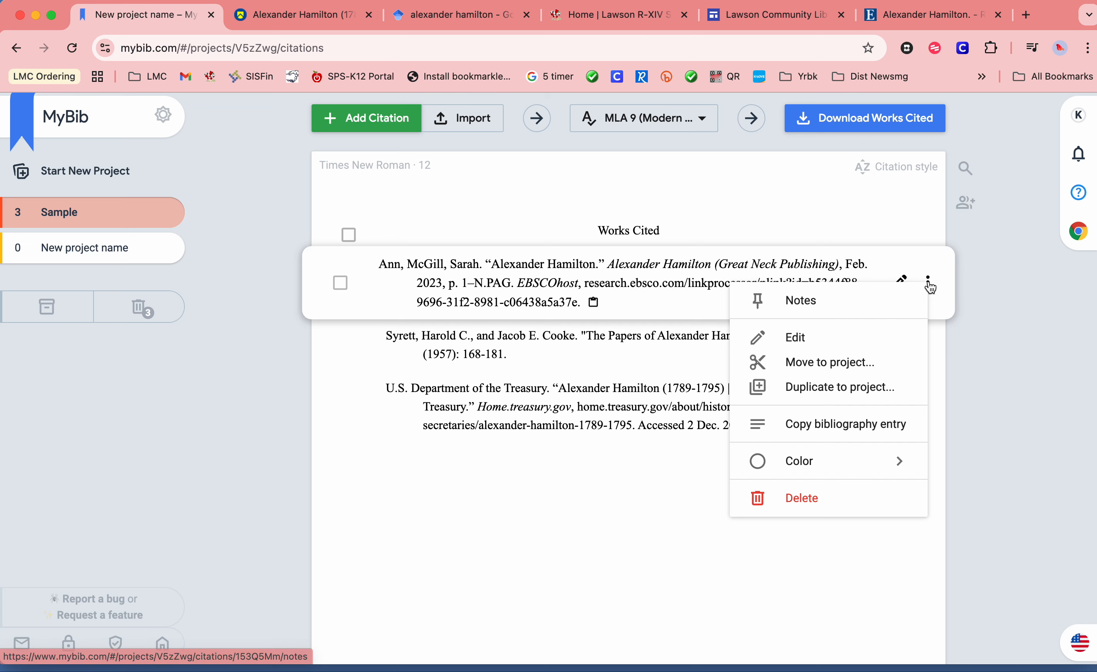
click(914, 236)
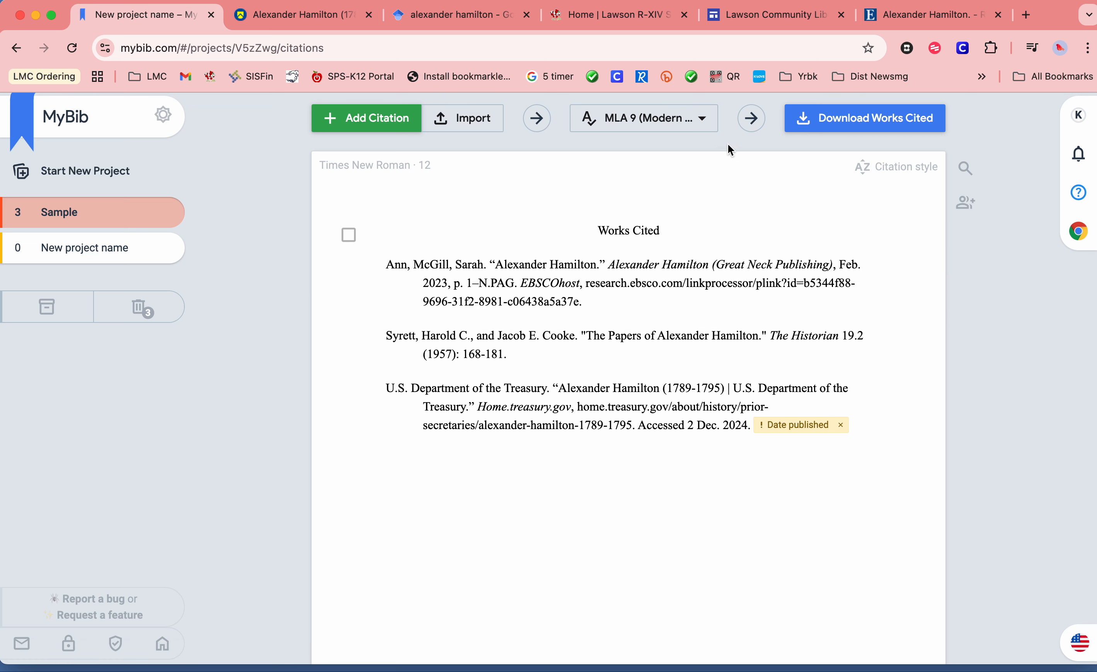
Step: Export the Sample project's works cited list to Google Drive
click(846, 126)
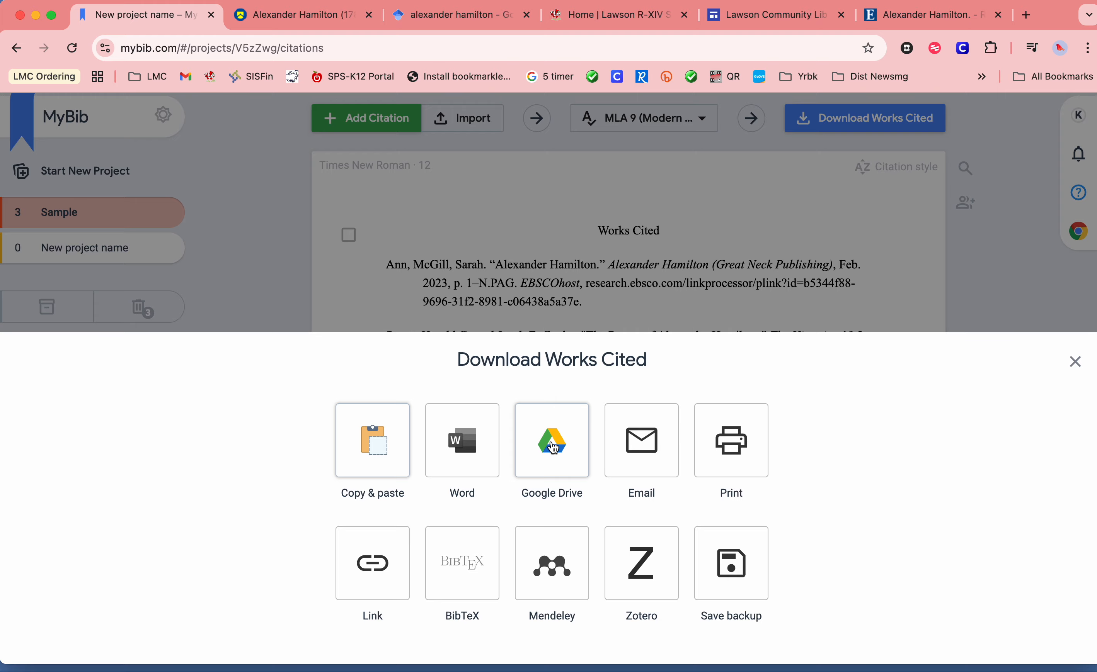
click(553, 448)
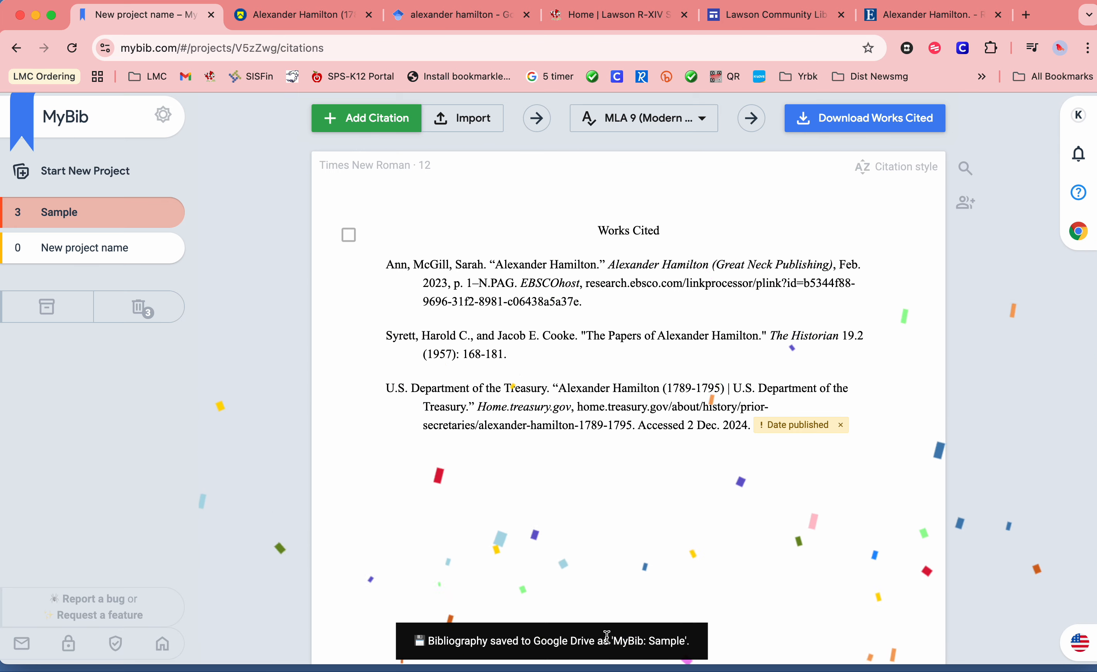
Step: Open Google Drive in a new browser tab and search the files for "my bib"
click(1026, 15)
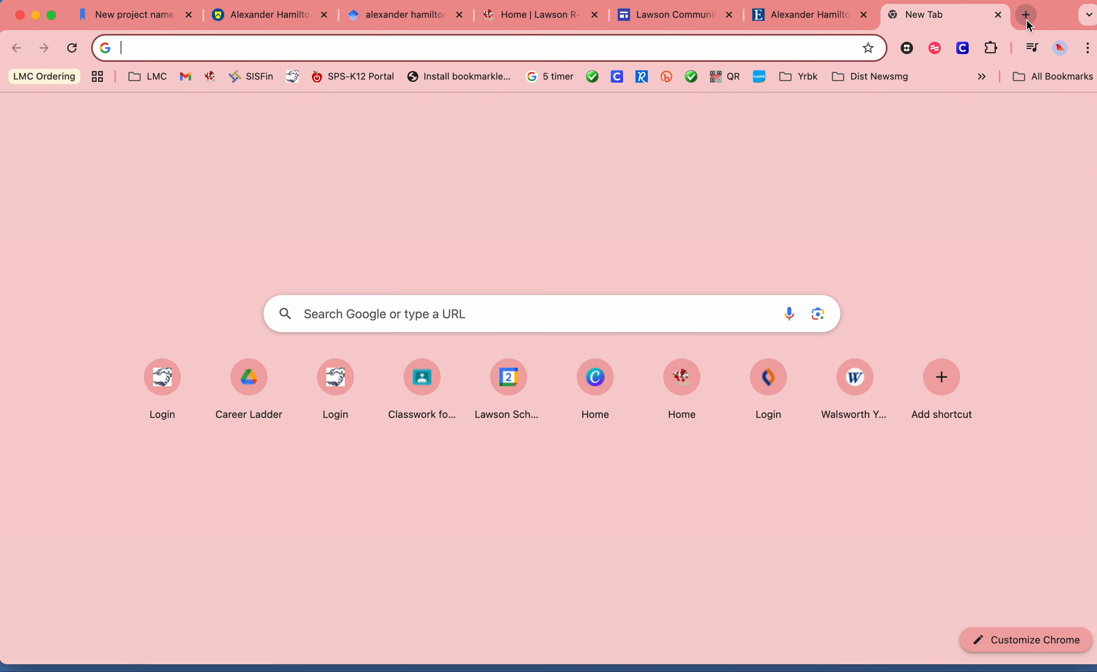
text(drive)
key(Return)
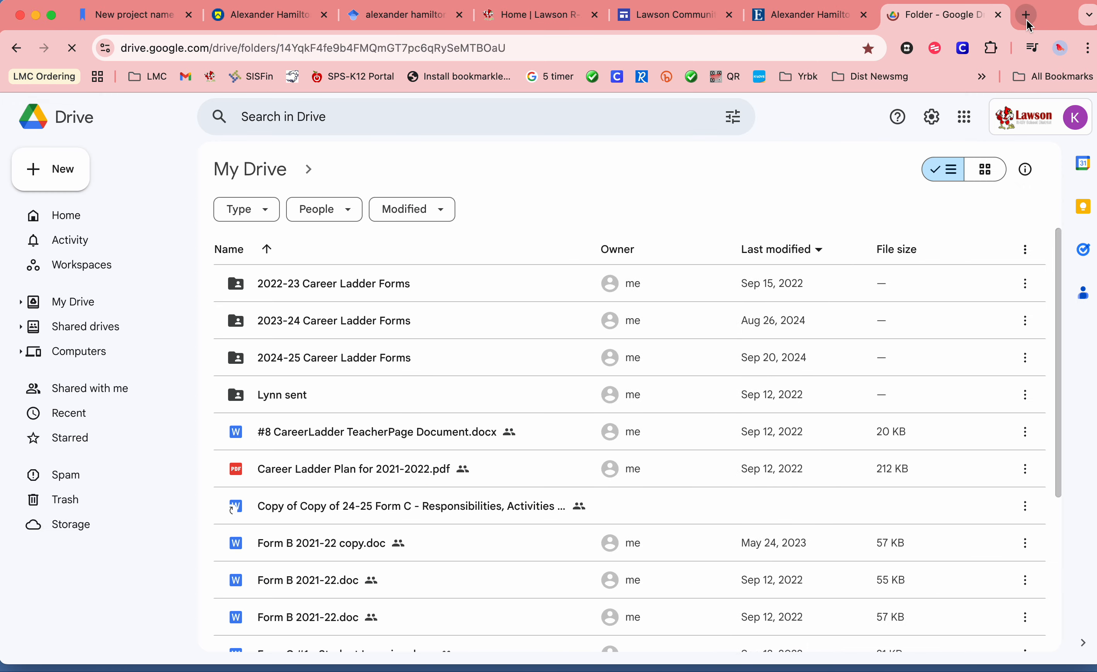
click(308, 117)
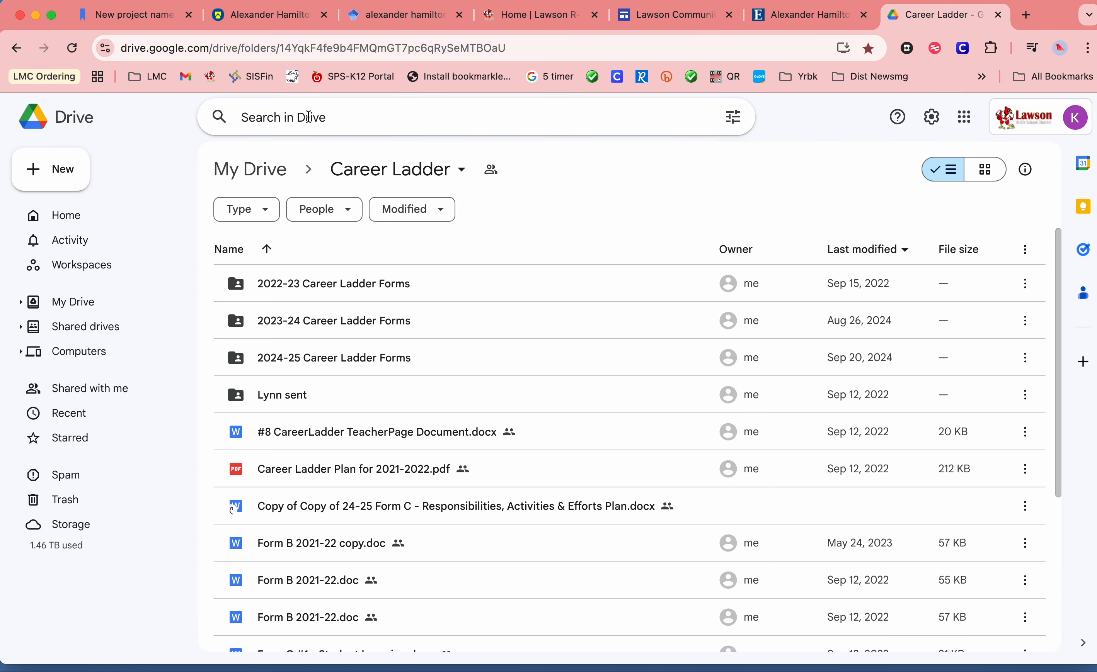
text(my bib)
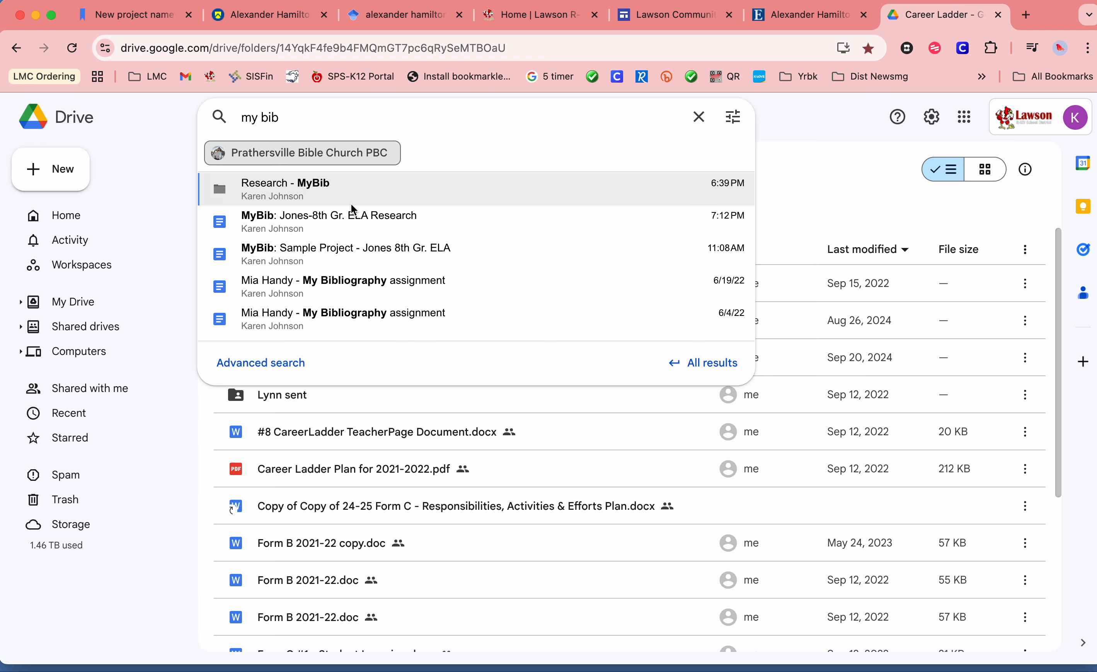
Step: Search Drive for "my bib: Sample" and move the MyBib: Sample document into the Research - MyBib folder
text(: Sample)
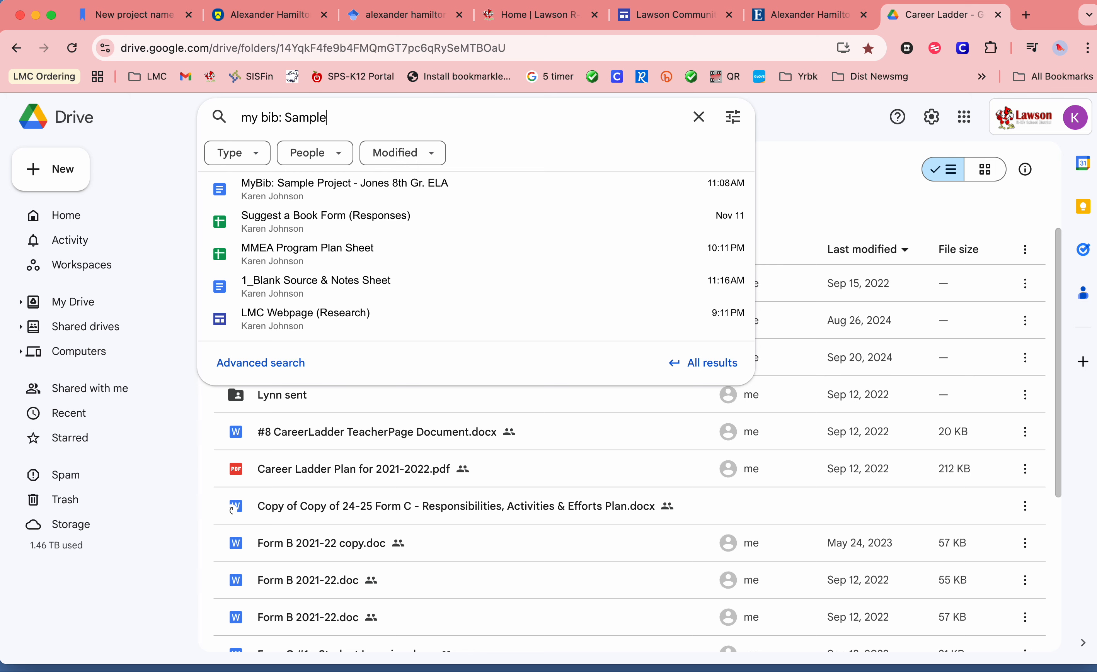
key(Return)
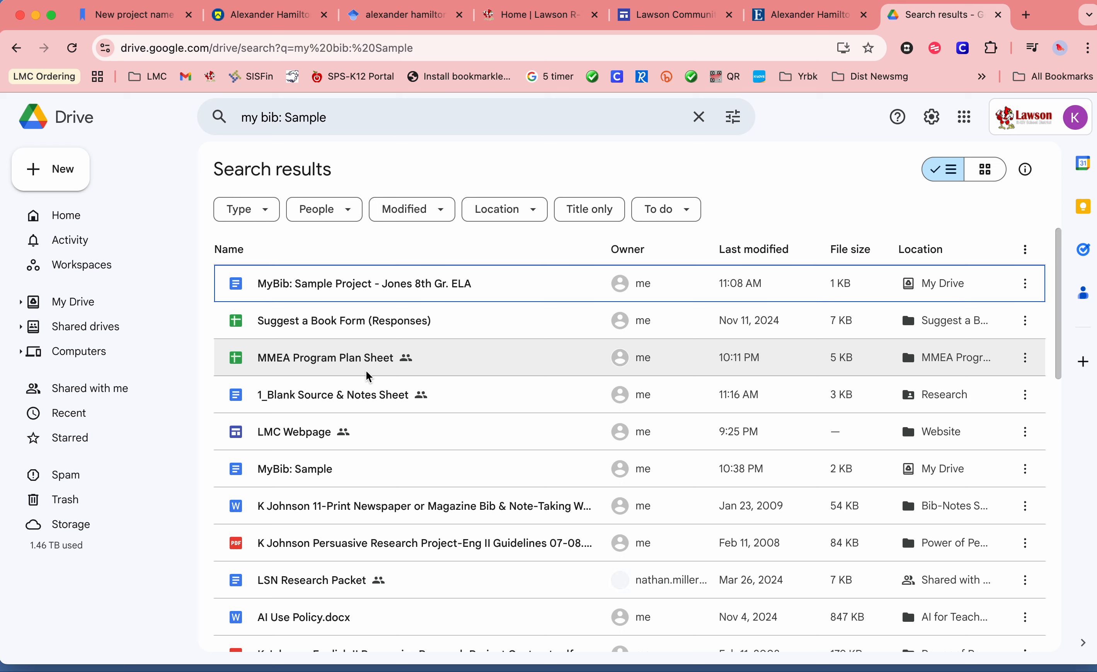
click(308, 476)
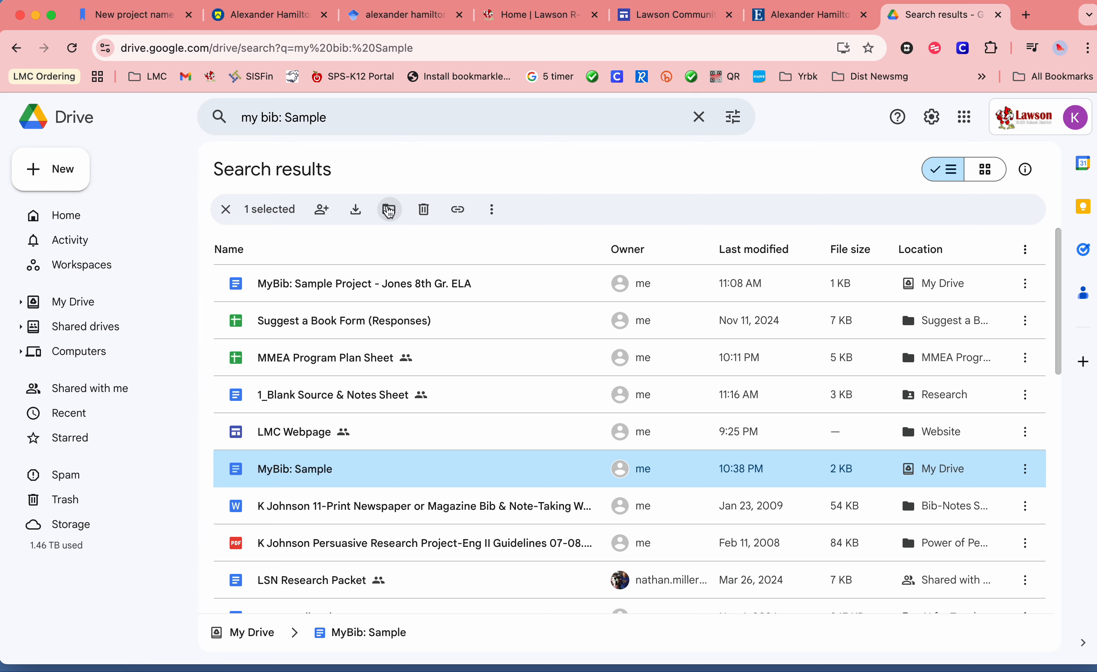
click(388, 209)
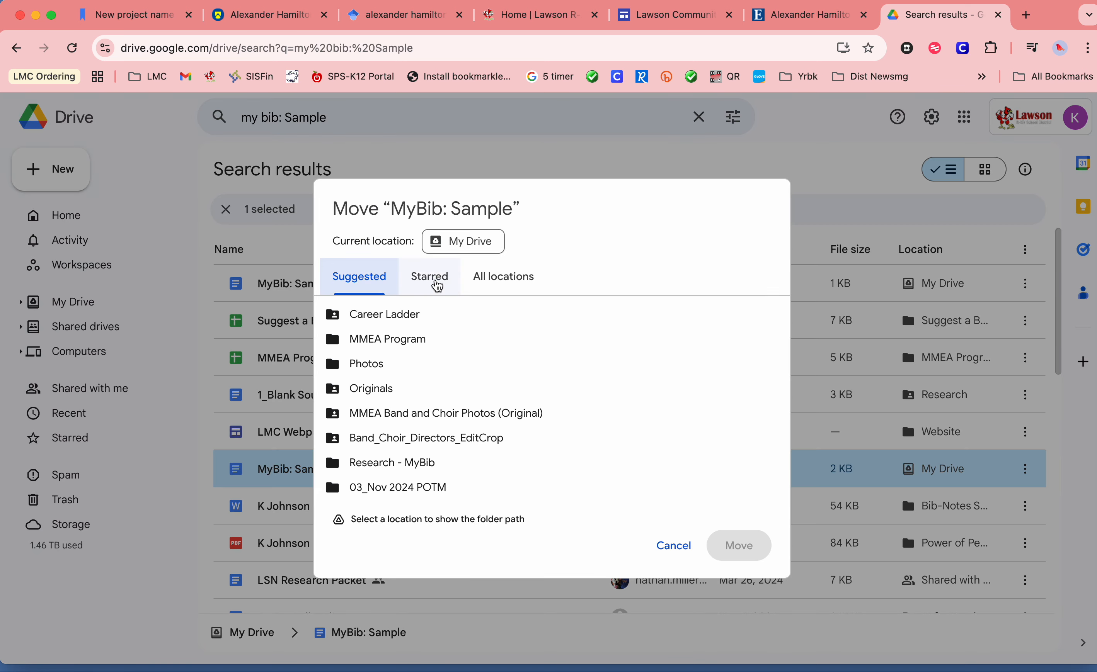
click(411, 464)
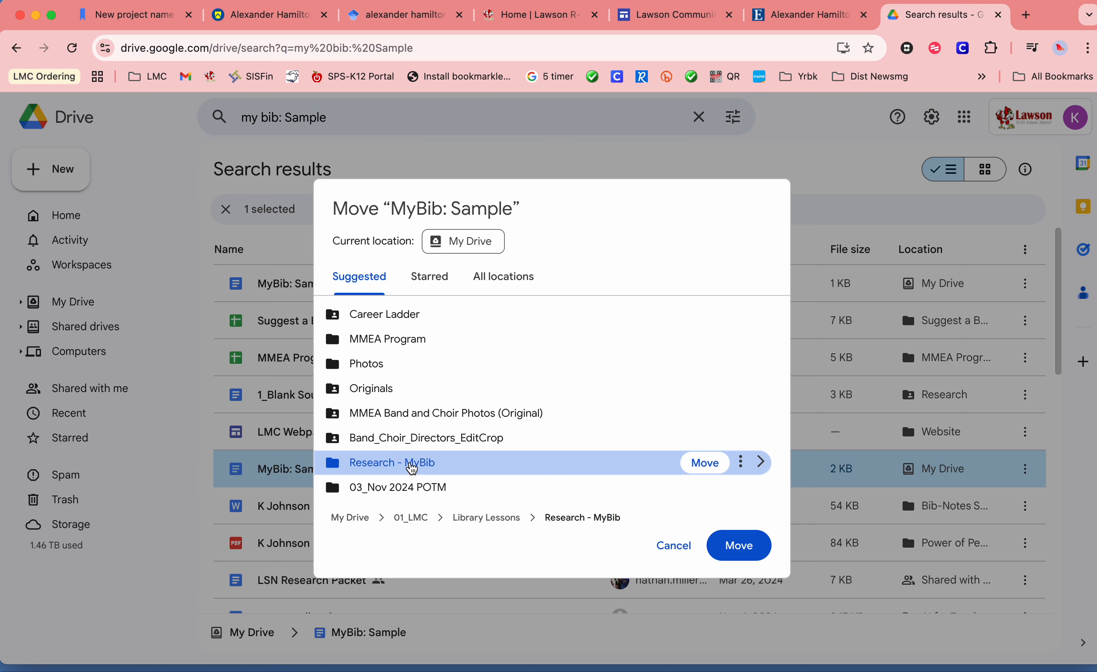
double_click(411, 468)
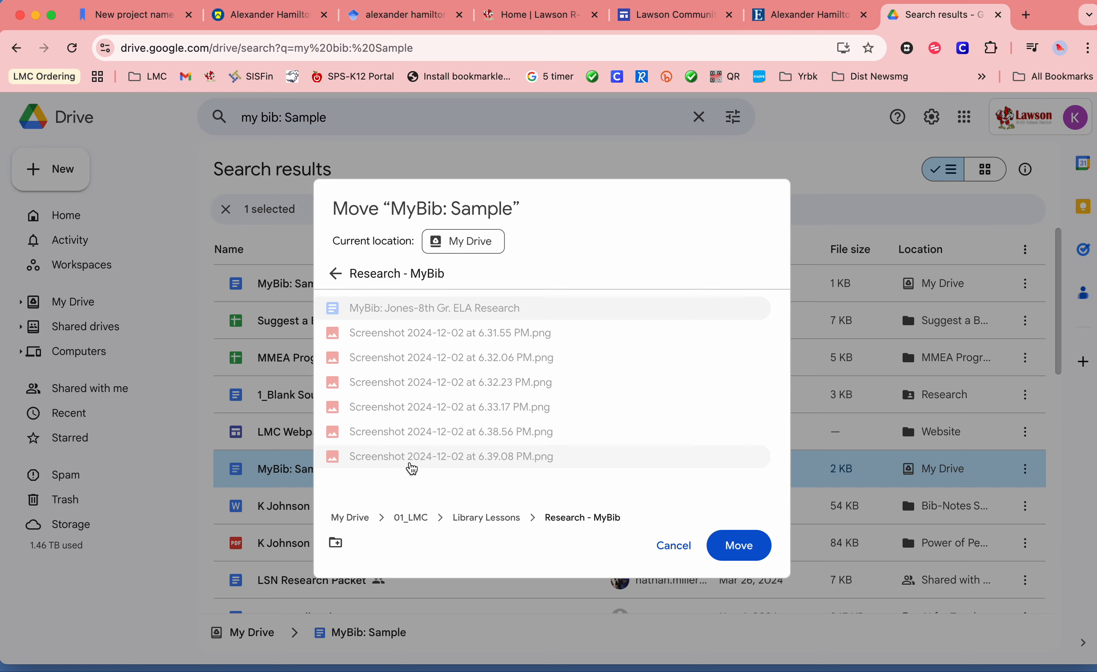
click(738, 546)
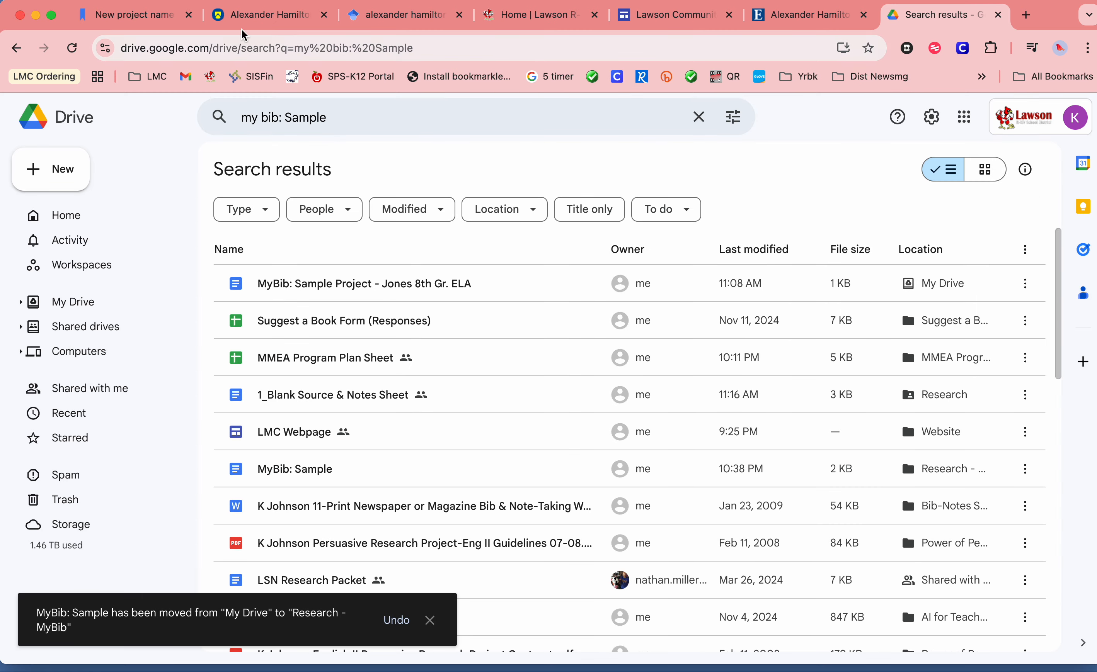
Step: Return to MyBib and copy the Sample project's full works cited list to the clipboard
click(143, 17)
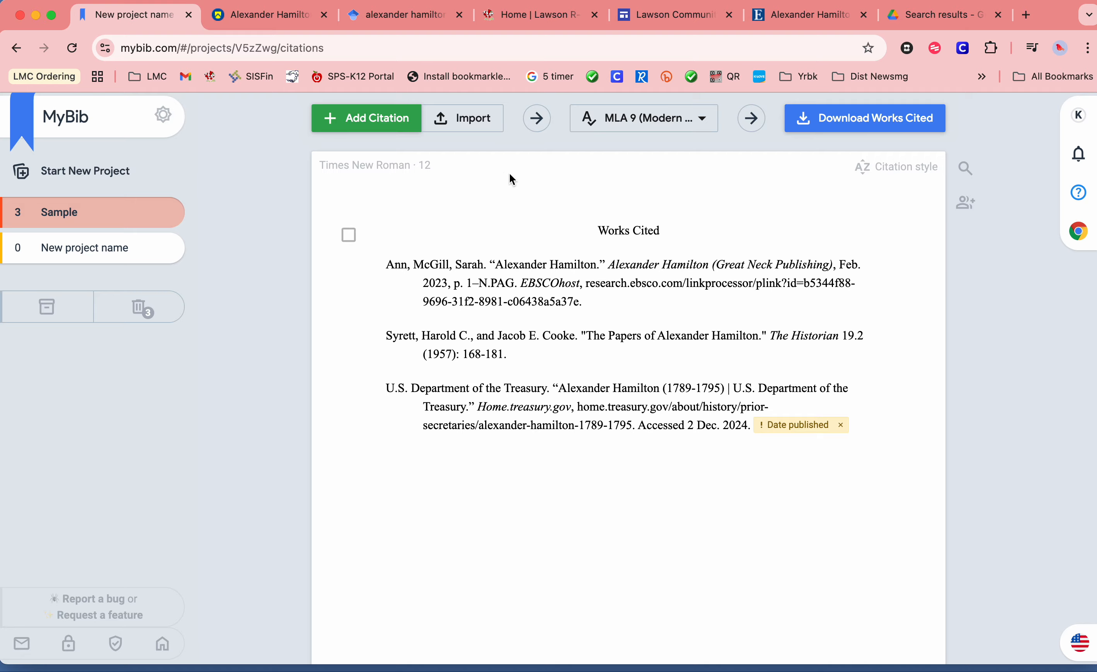
click(811, 119)
click(358, 447)
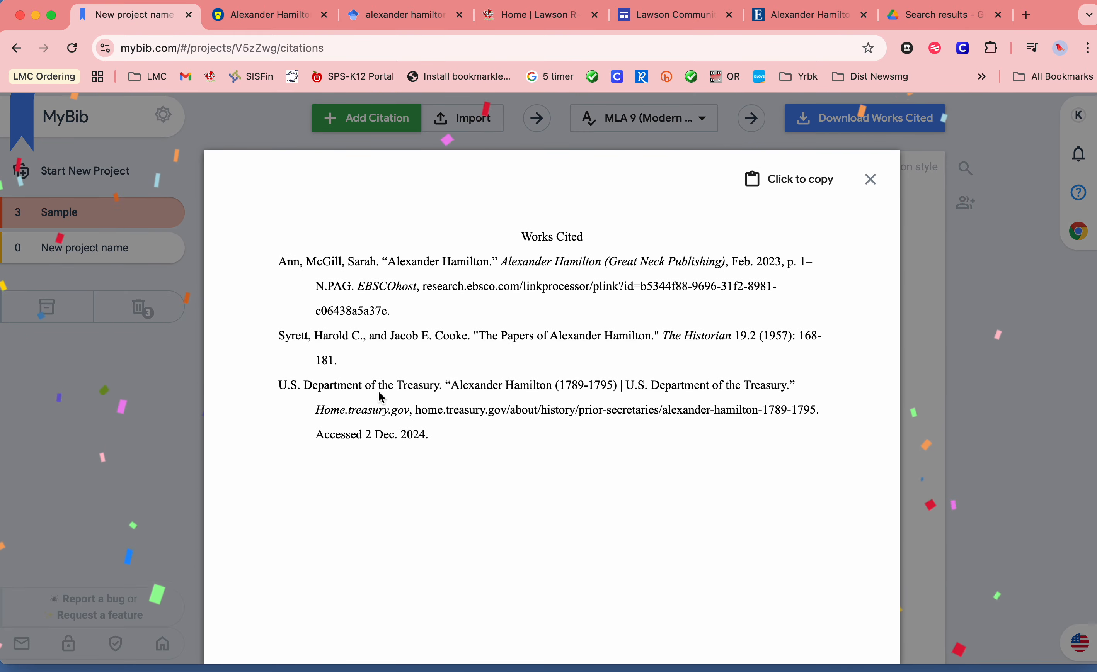
click(788, 180)
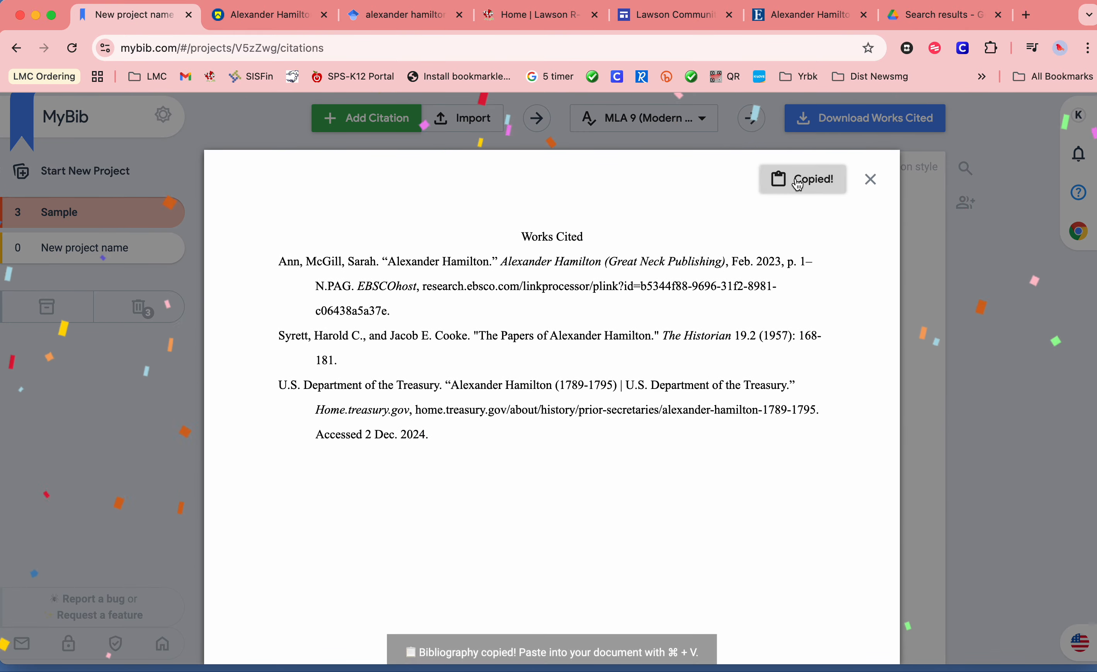
Step: Open the MyBib: Sample document from Google Drive and replace its entire contents with the copied works cited list
click(928, 16)
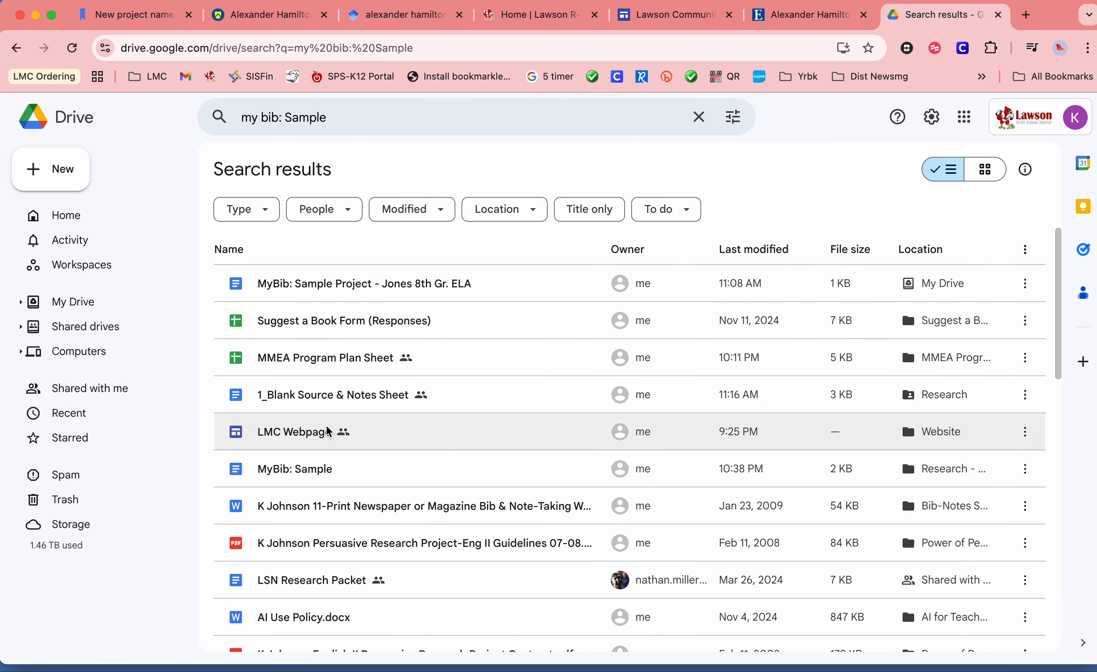
double_click(312, 472)
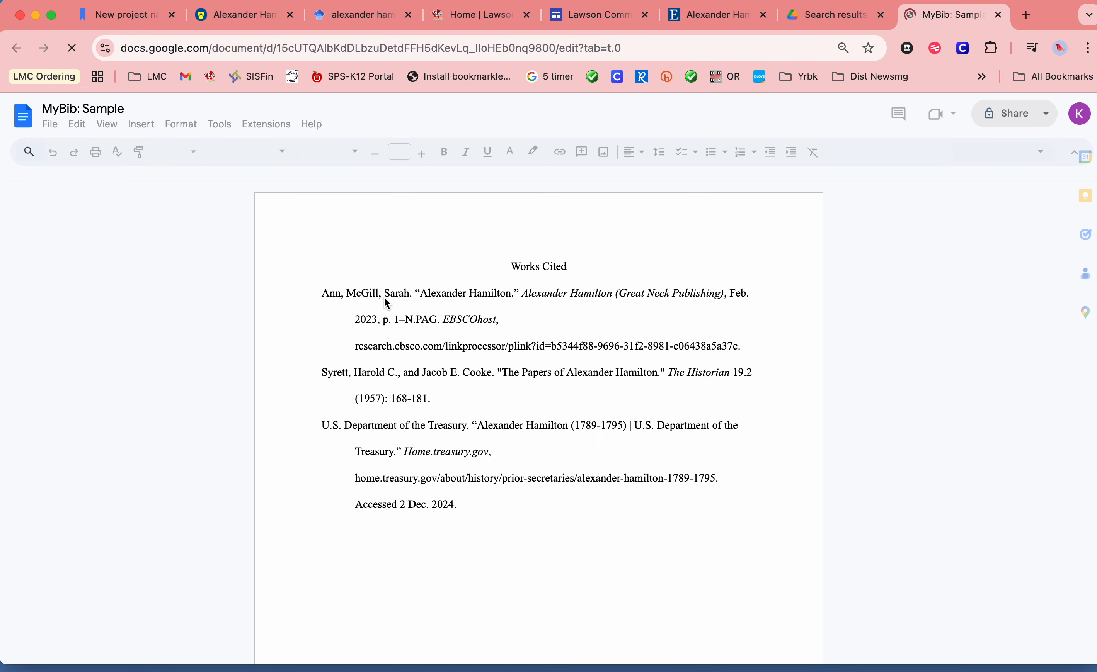
double_click(360, 346)
key(super+a)
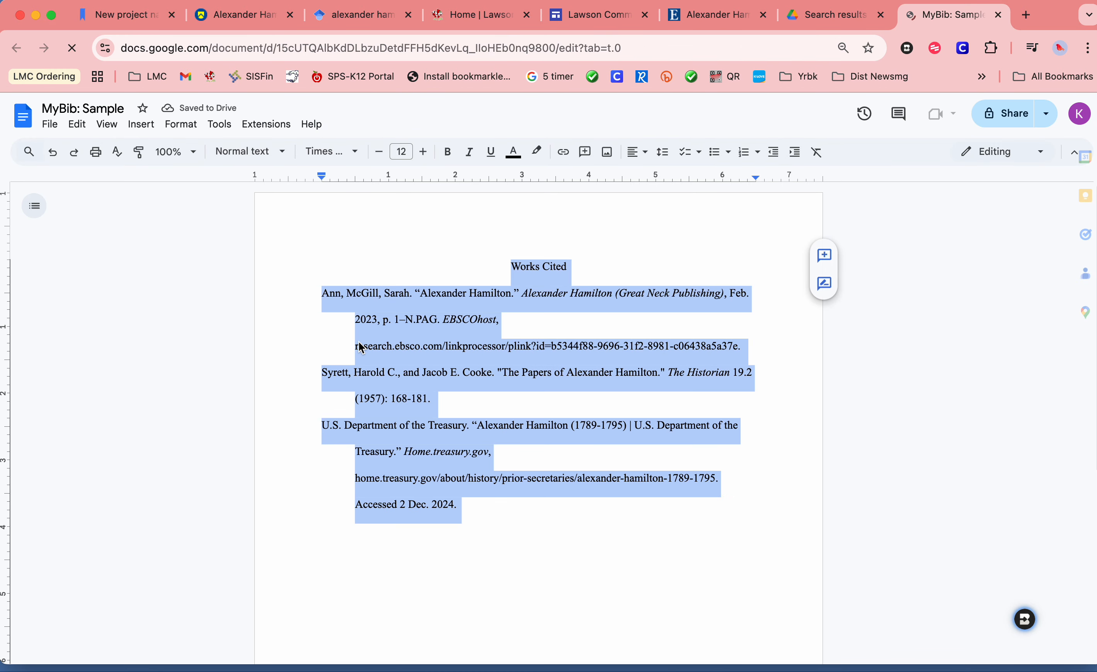
key(BackSpace)
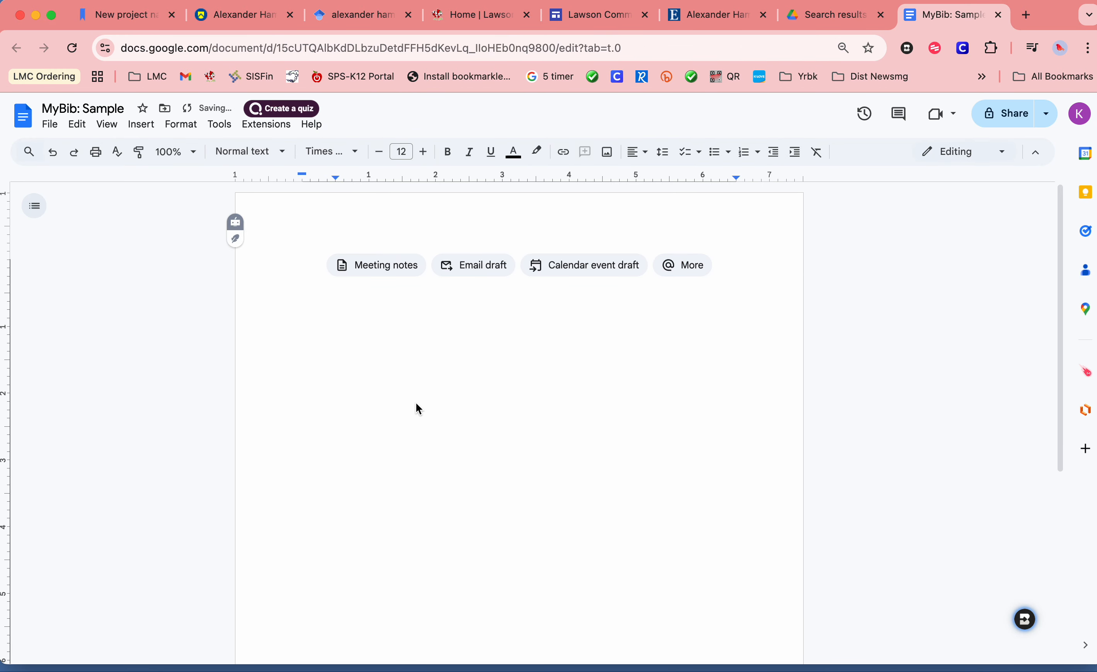
key(super+z)
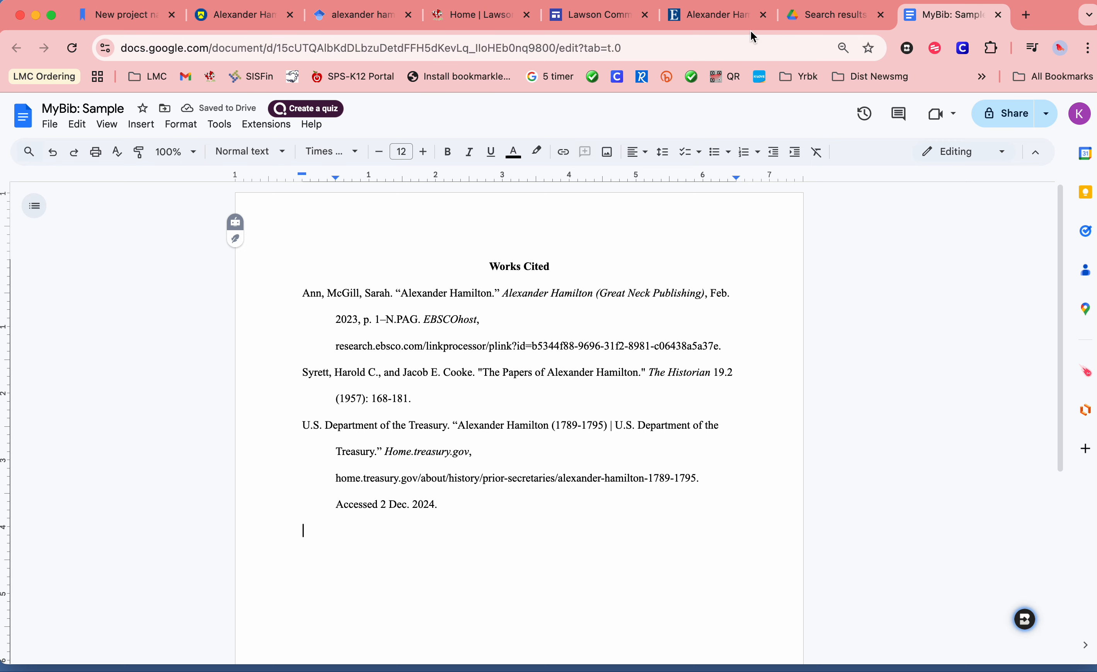
Step: Switch back to MyBib, close the works cited copy preview, and copy only the EBSCOhost "Alexander Hamilton" entry to the clipboard
click(814, 16)
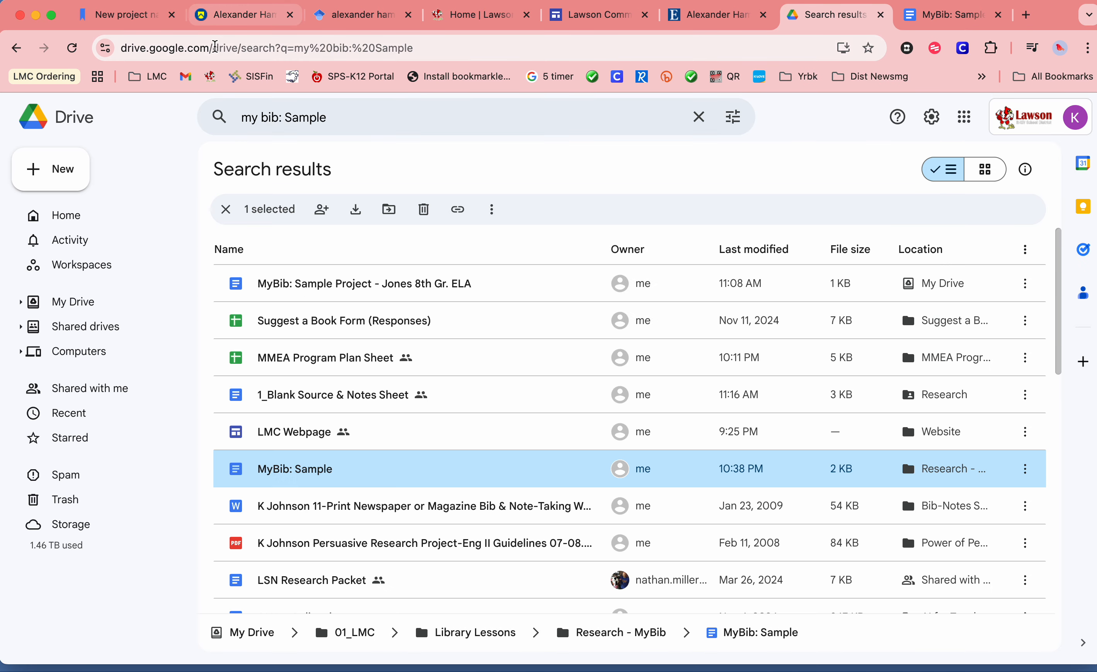
click(121, 15)
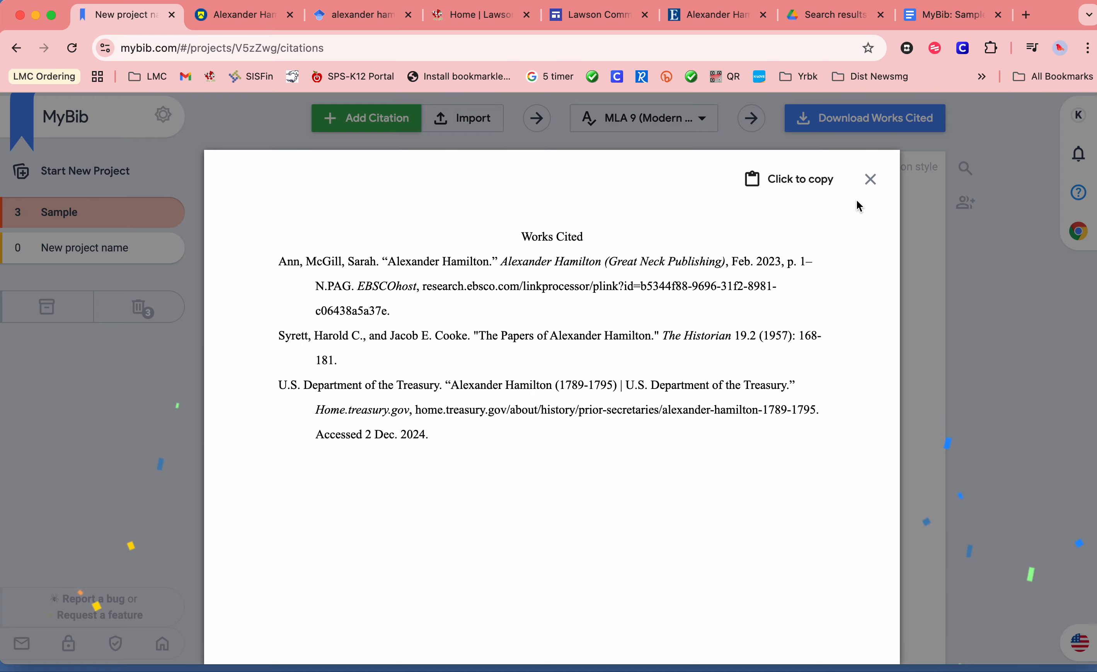
click(870, 179)
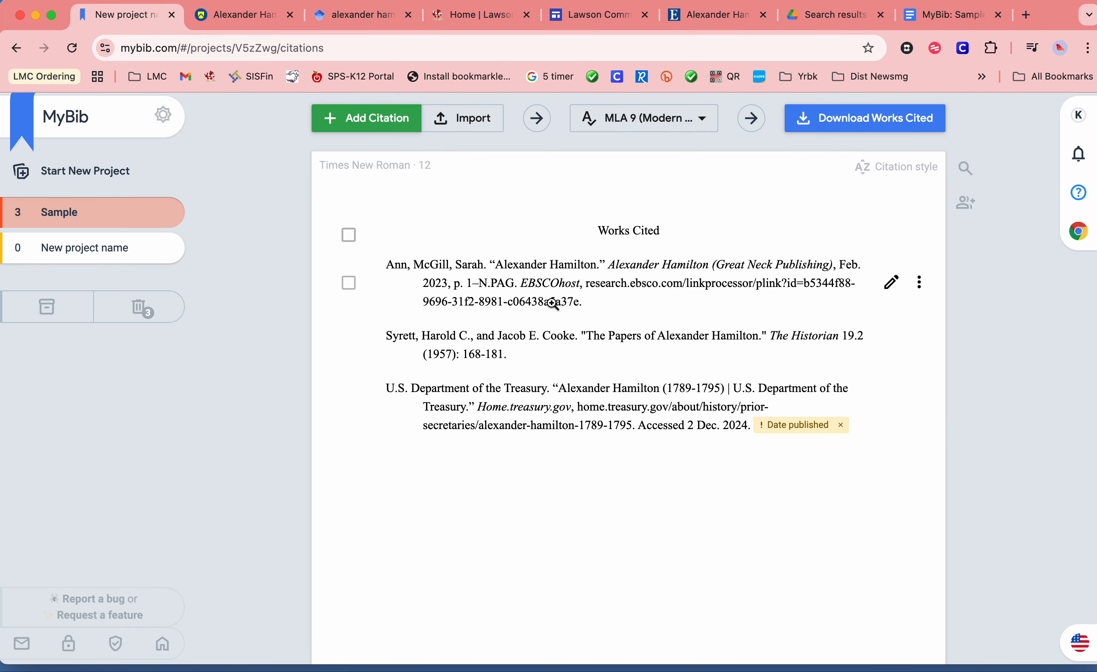
click(919, 282)
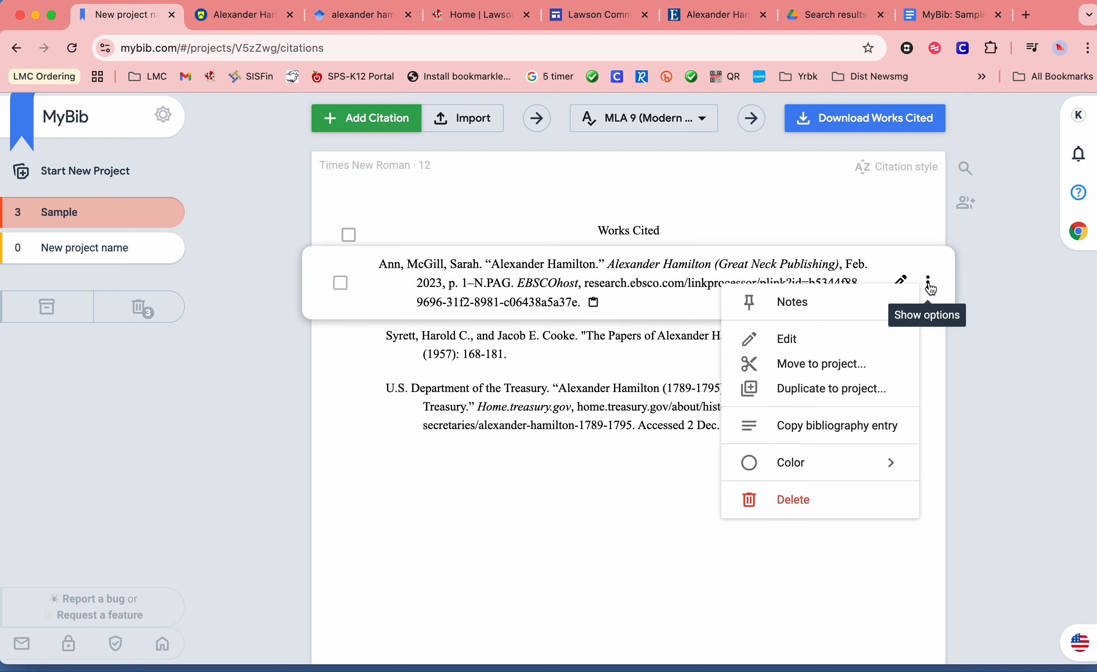
click(647, 312)
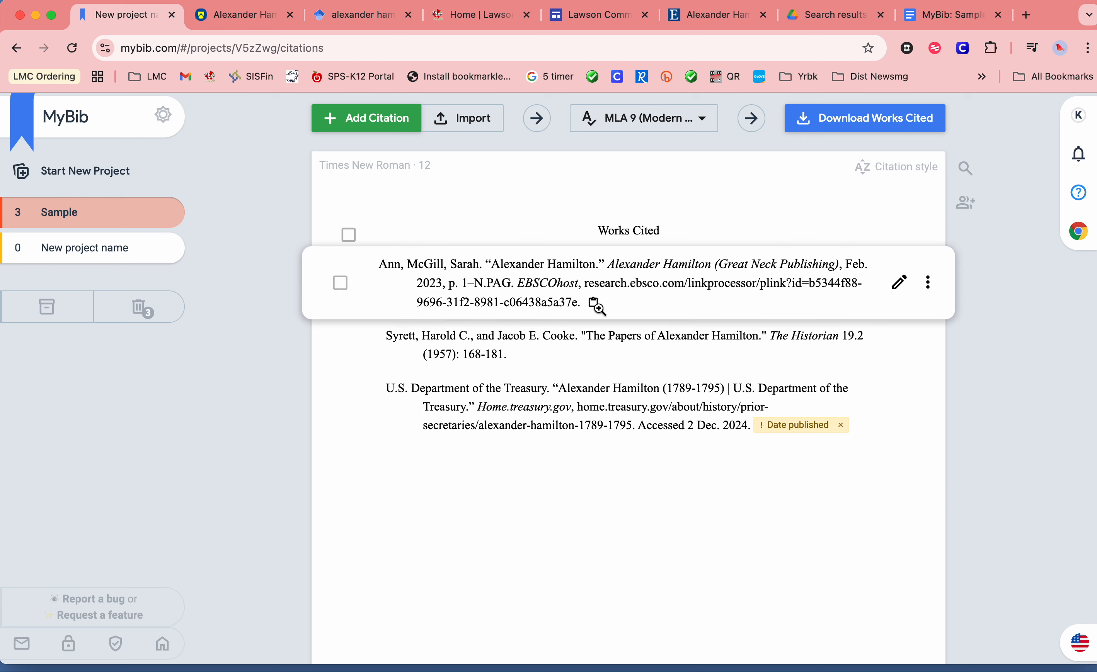
click(595, 306)
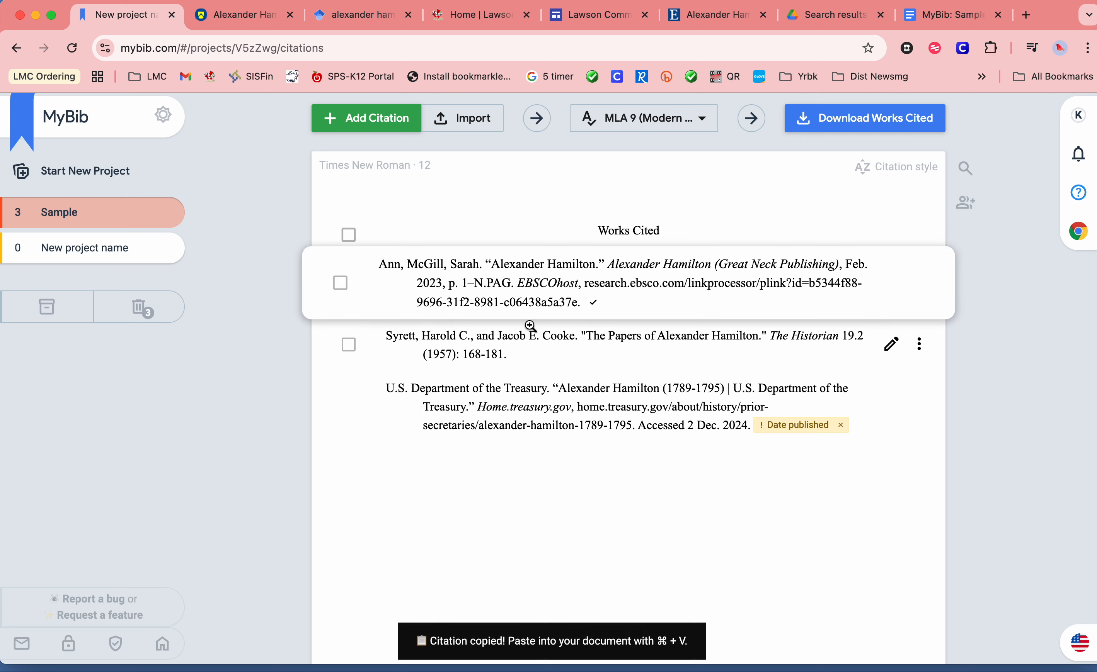